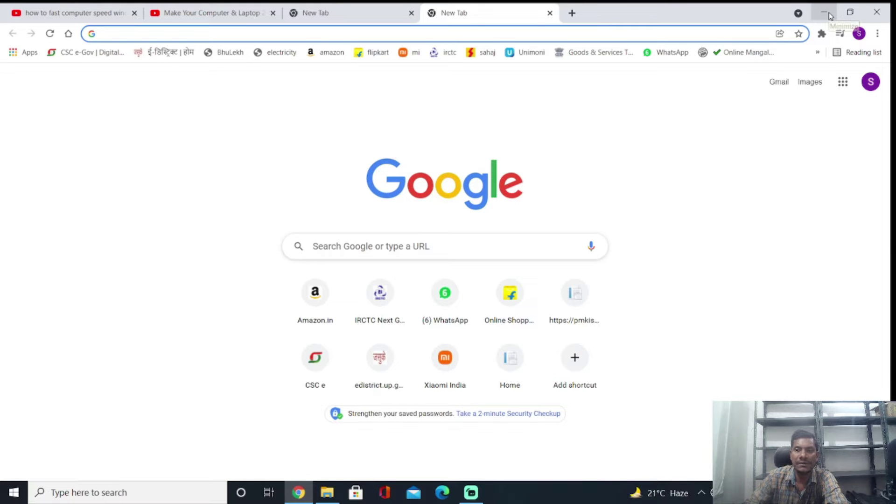
Minimize the browser window and refresh the Windows desktop several times.
click(830, 16)
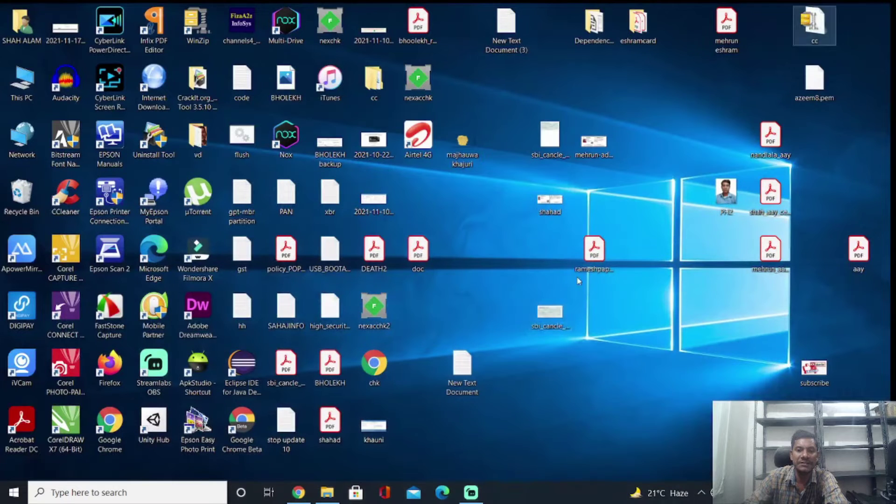
right_click(482, 250)
click(517, 282)
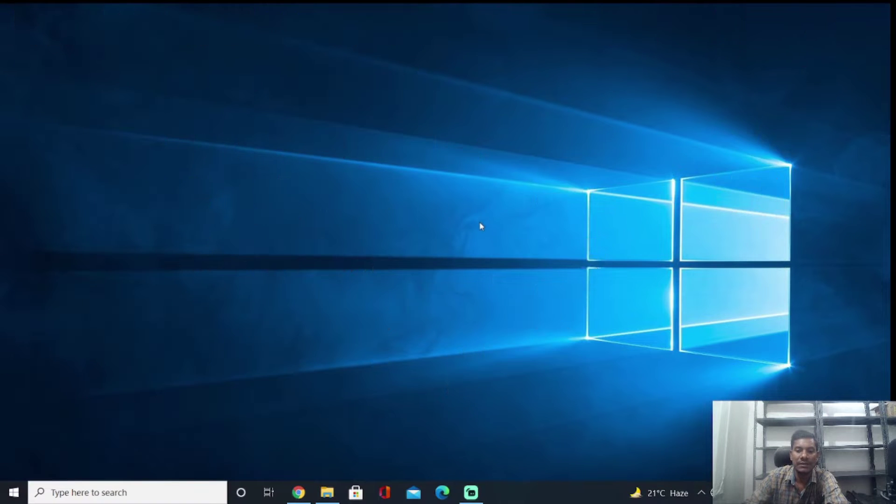
right_click(481, 225)
click(516, 257)
right_click(506, 234)
click(517, 266)
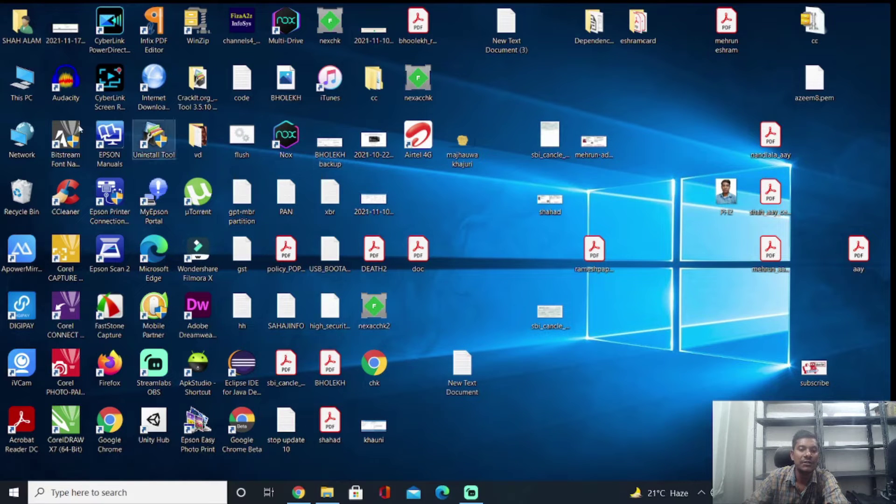
Search Windows for %TEMP% and open the matching file folder.
click(129, 493)
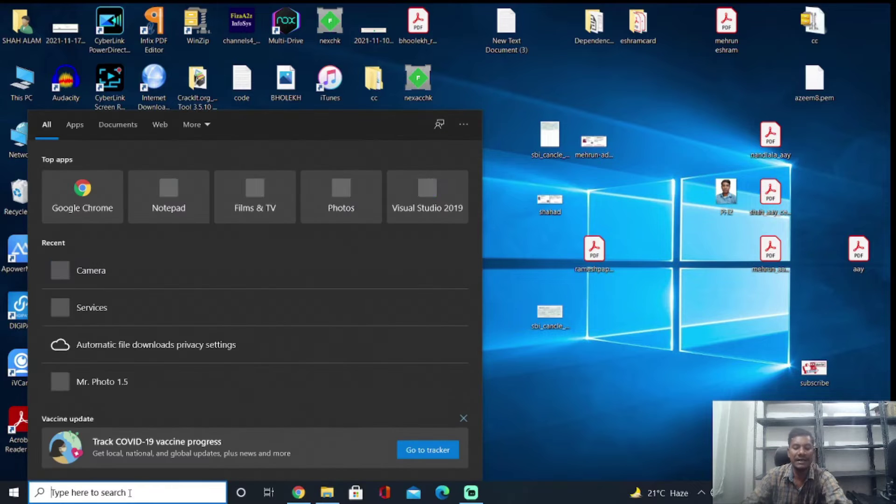
text(%)
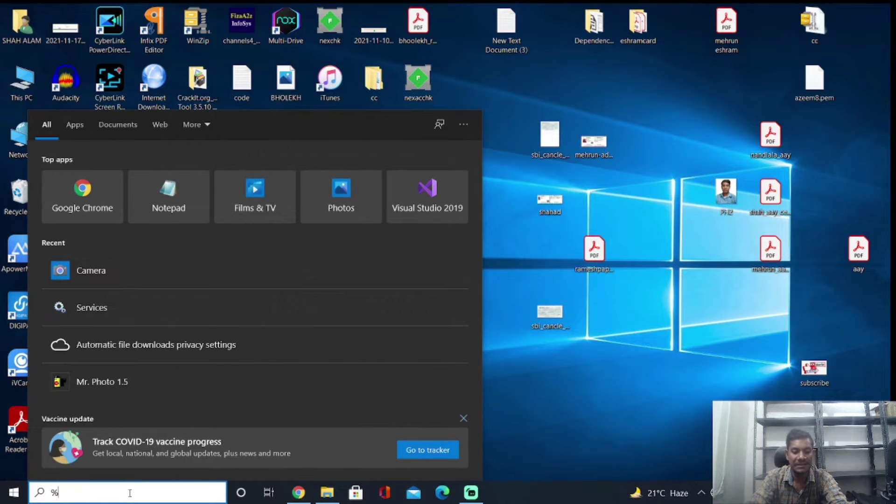
text(TEMP)
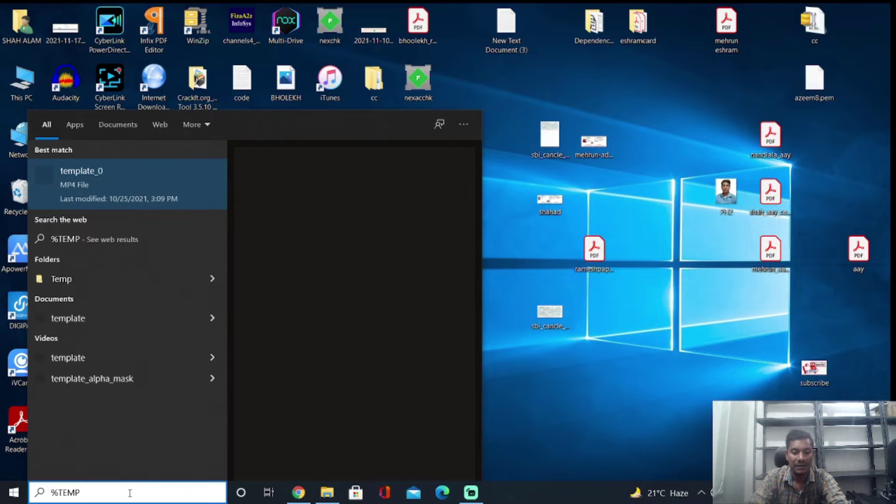
text(%)
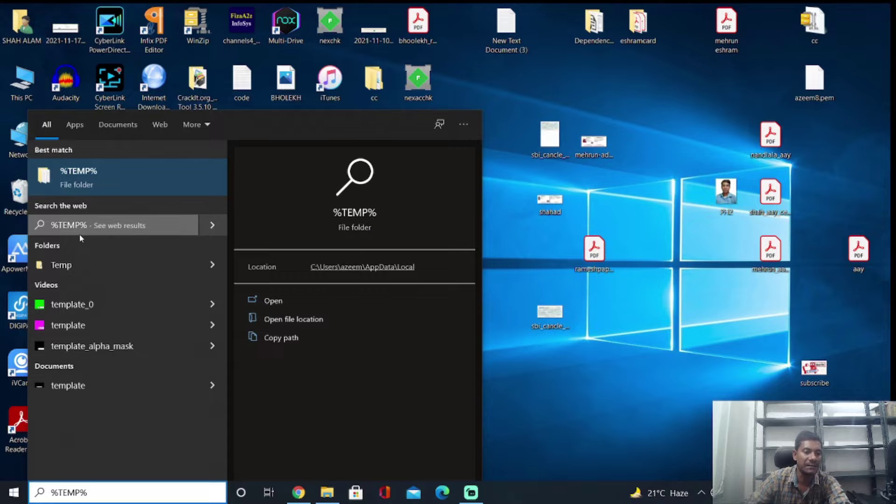
key(Escape)
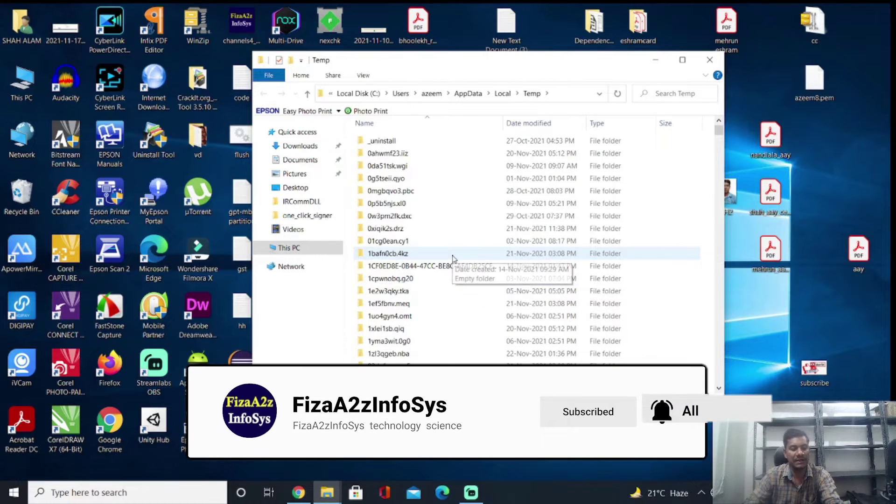
Select all items in the Temp folder and check their combined size in Properties, closing the dialog when done.
key(ctrl+a)
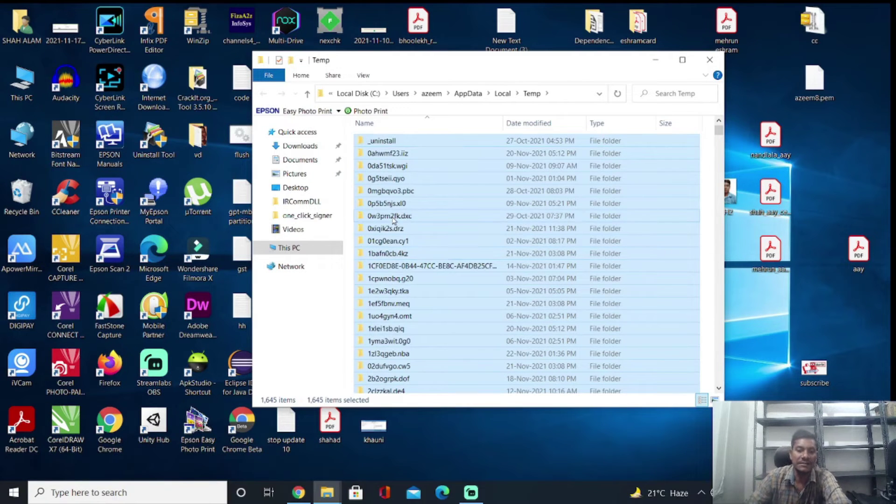
right_click(392, 218)
click(426, 416)
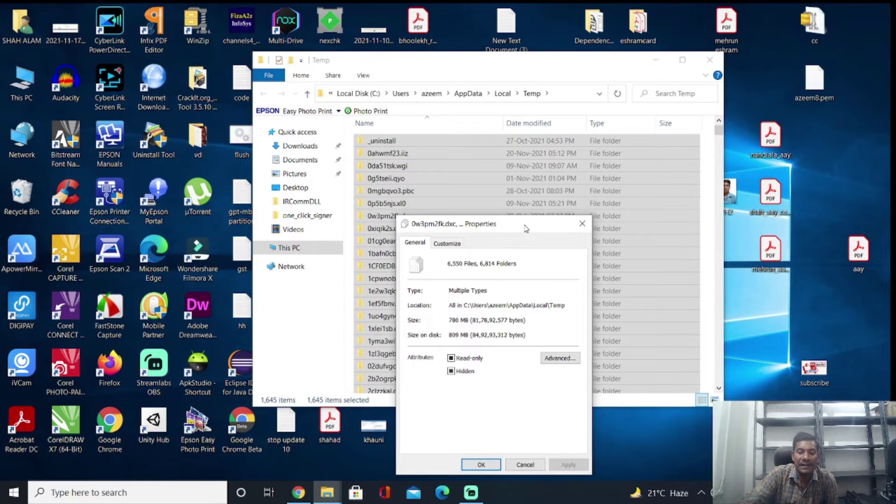
drag(525, 229, 494, 161)
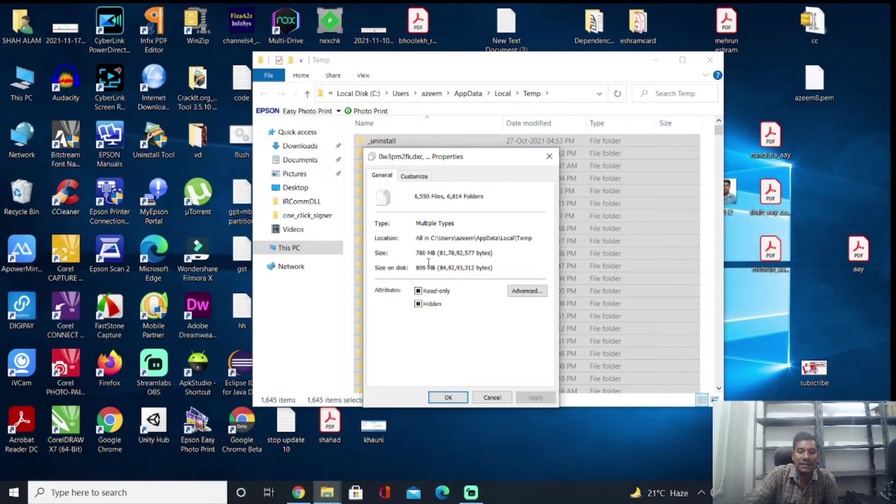
click(550, 156)
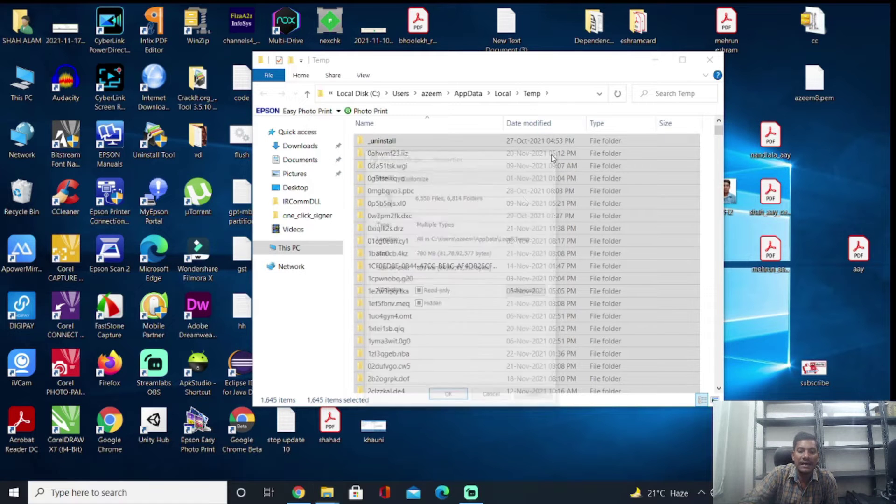
Look through the list of temporary files and close the Temp folder window.
scroll(497, 286, down, 2)
scroll(501, 285, up, 2)
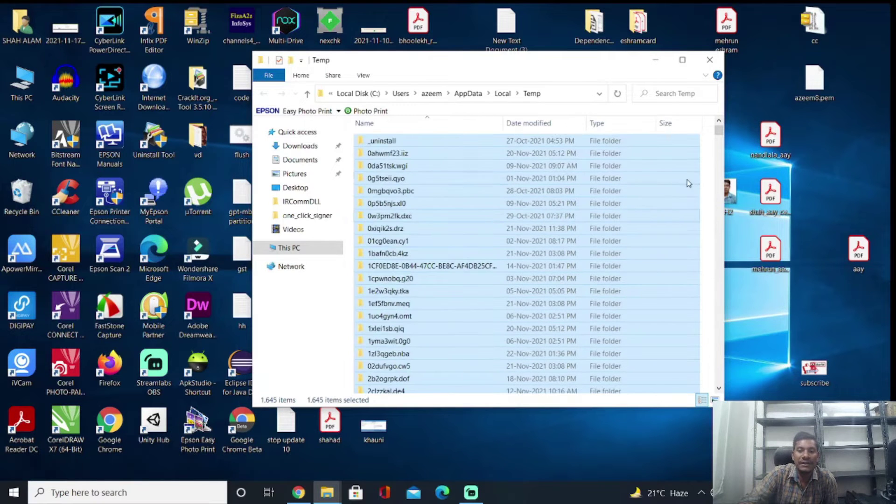
drag(718, 140, 718, 340)
click(709, 60)
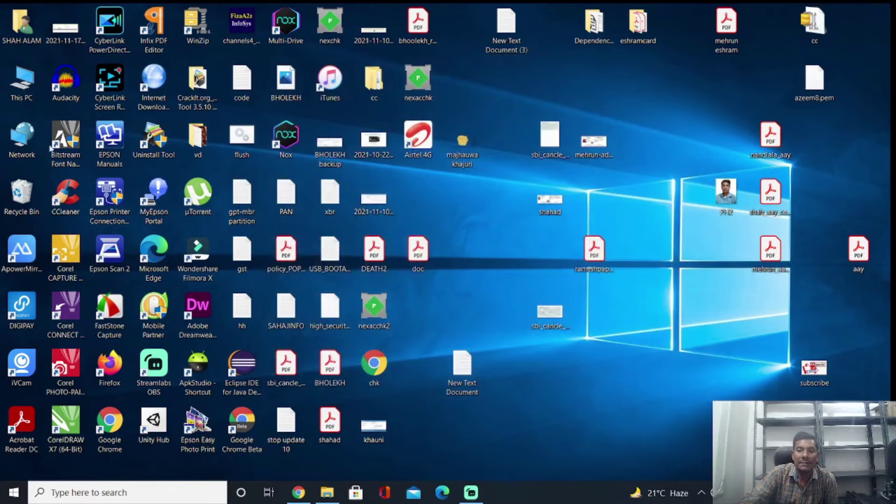
Open the user's profile folder from the desktop and maximize its window.
double_click(29, 32)
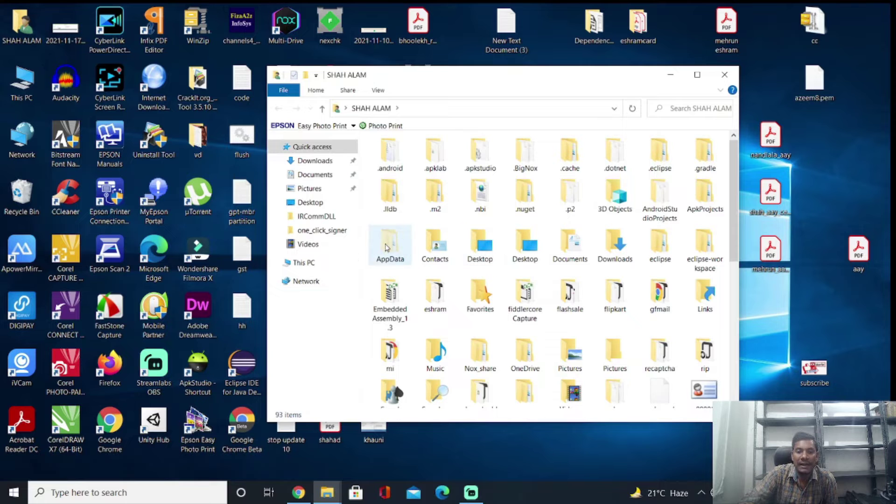
click(696, 74)
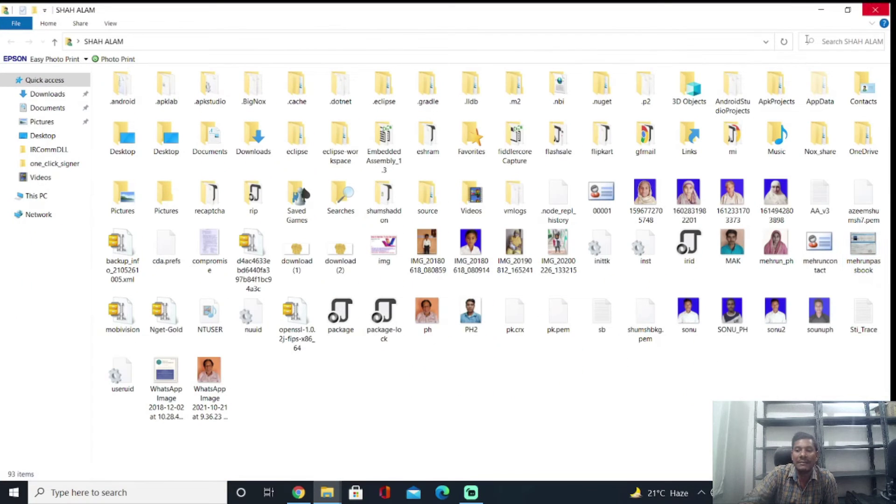
Turn off the display of hidden items in the user's profile folder and turn it back on.
click(112, 25)
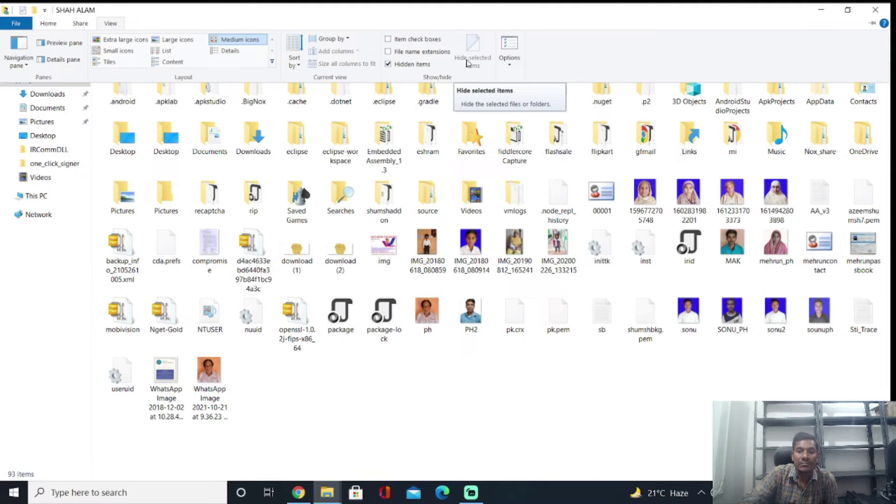
click(388, 64)
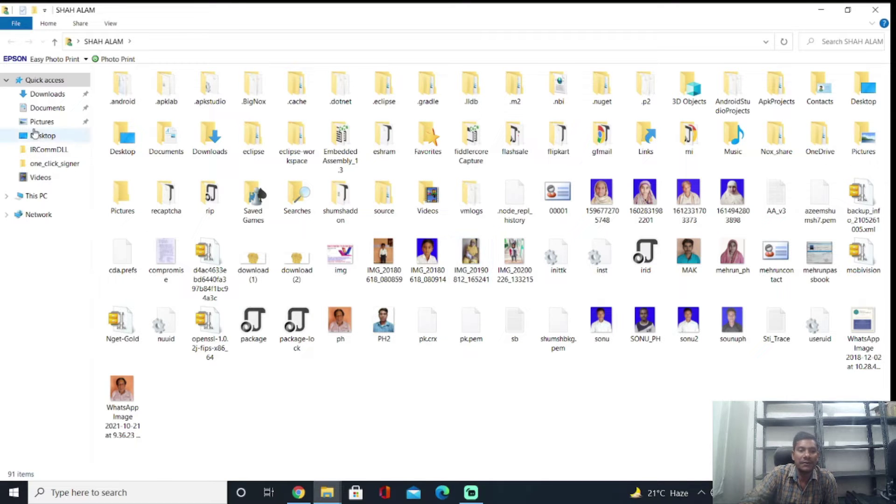
click(111, 24)
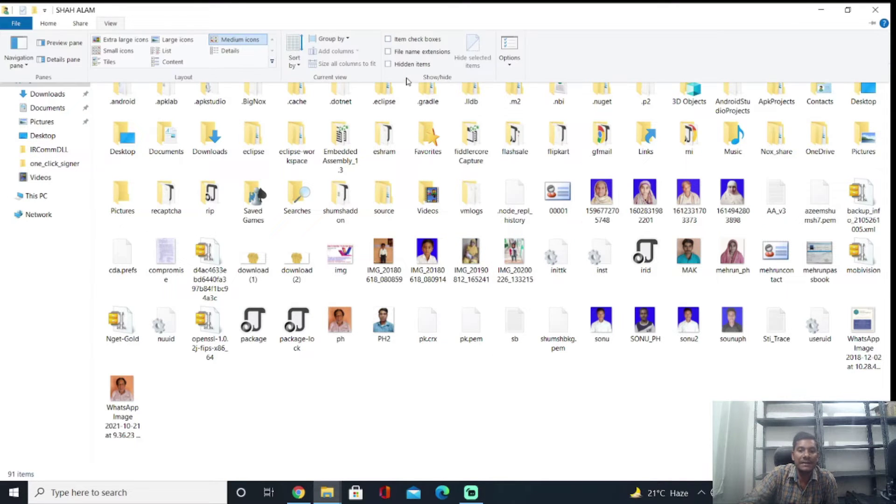
click(389, 65)
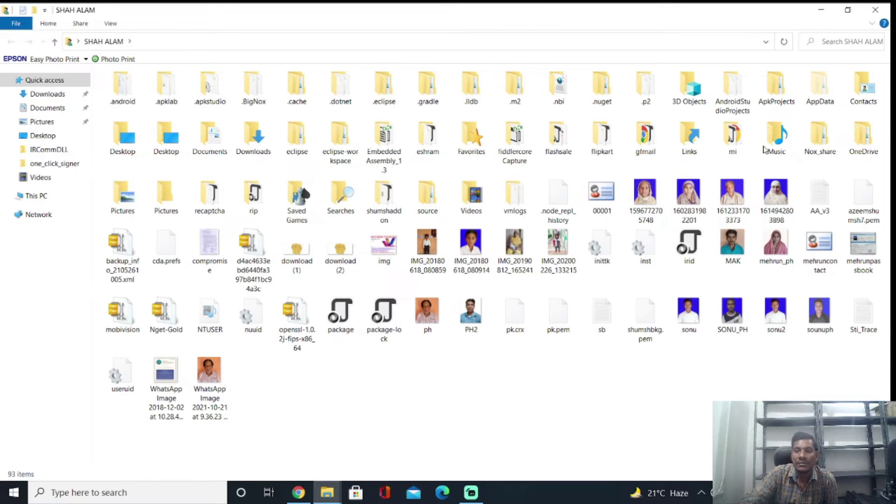
Open the Temp folder inside AppData > Local from the user's profile folder.
double_click(817, 96)
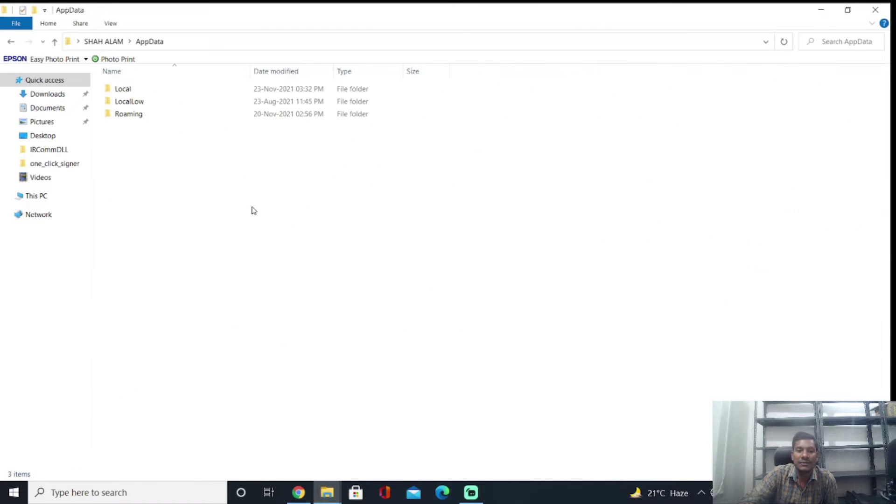
double_click(125, 88)
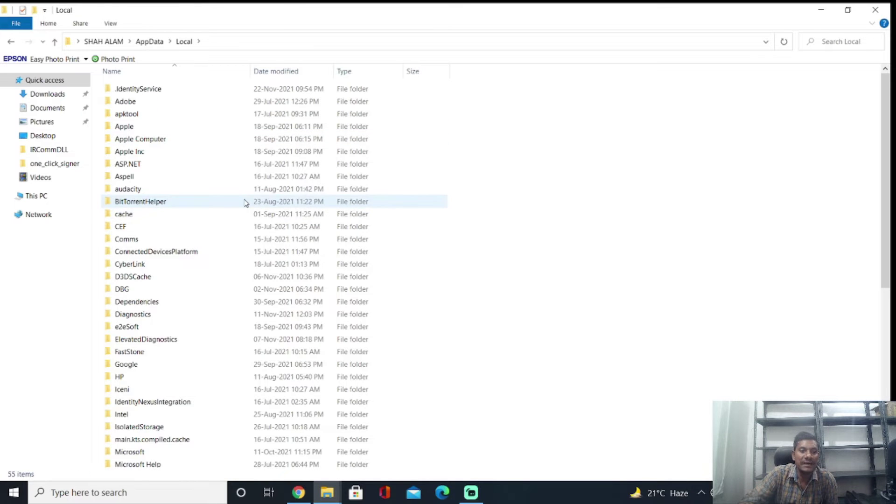
scroll(181, 267, down, 7)
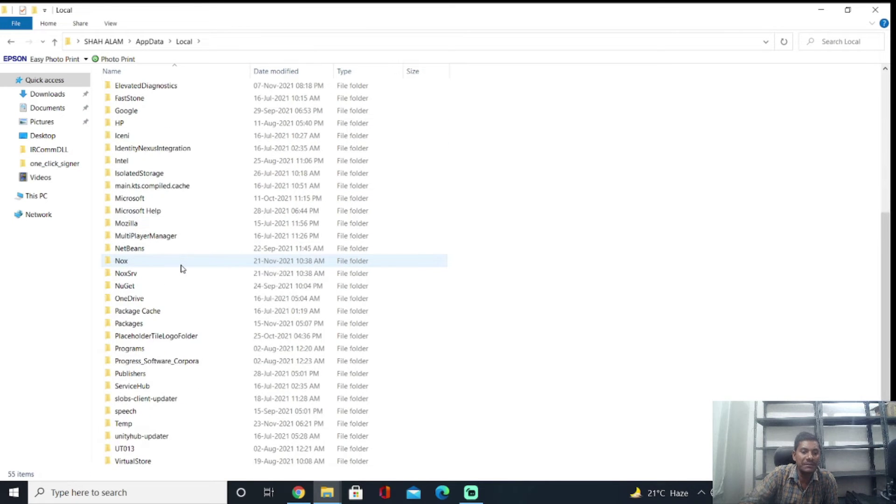
scroll(181, 268, down, 2)
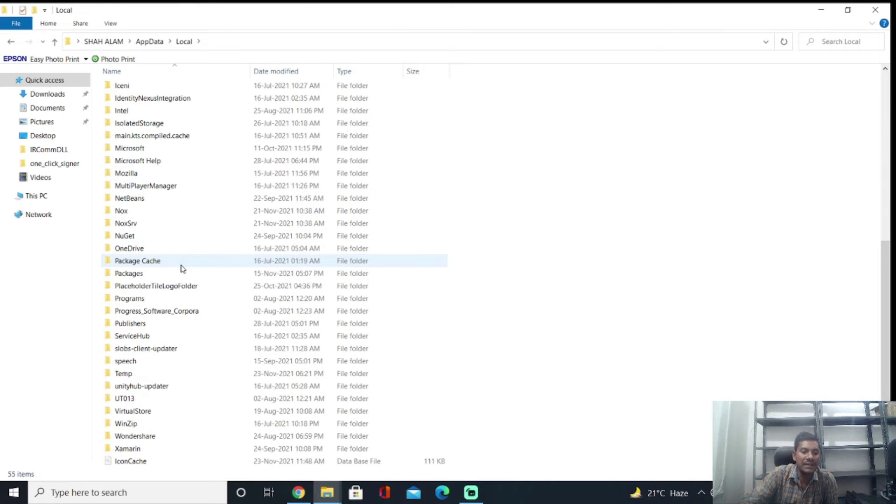
click(131, 376)
double_click(131, 376)
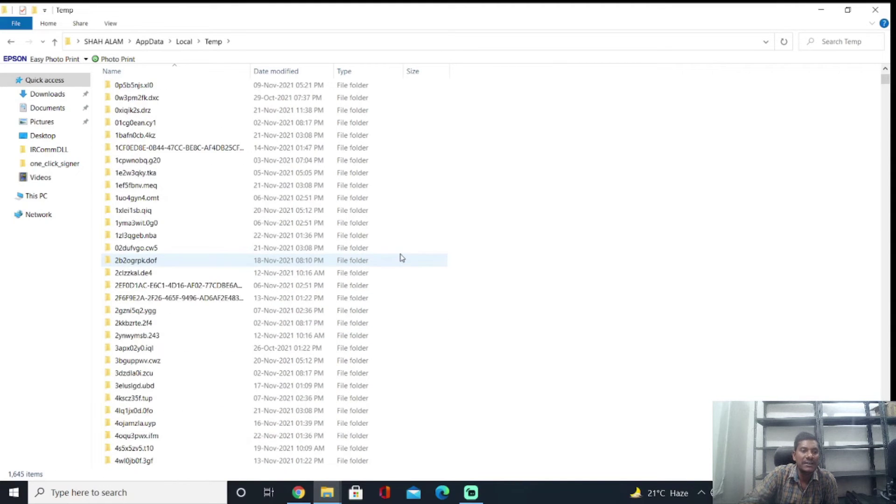
Go back to AppData, view the Temp folder inside LocalLow, and return to AppData.
click(11, 42)
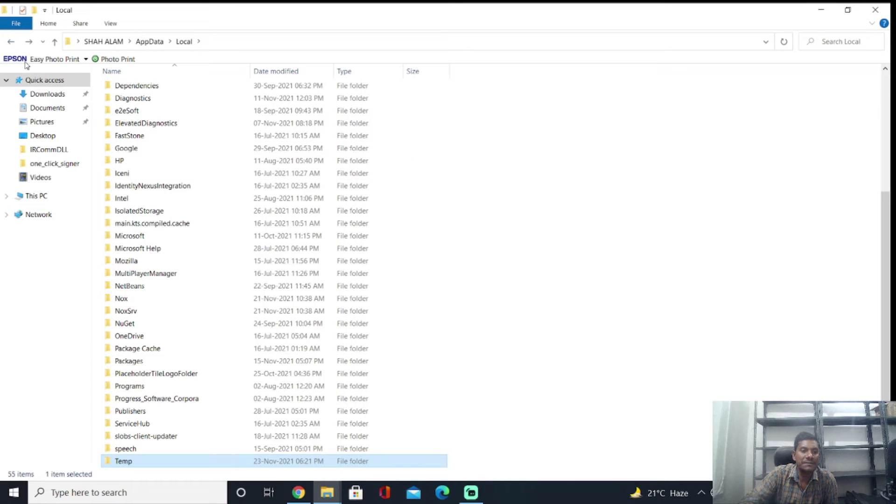
click(11, 43)
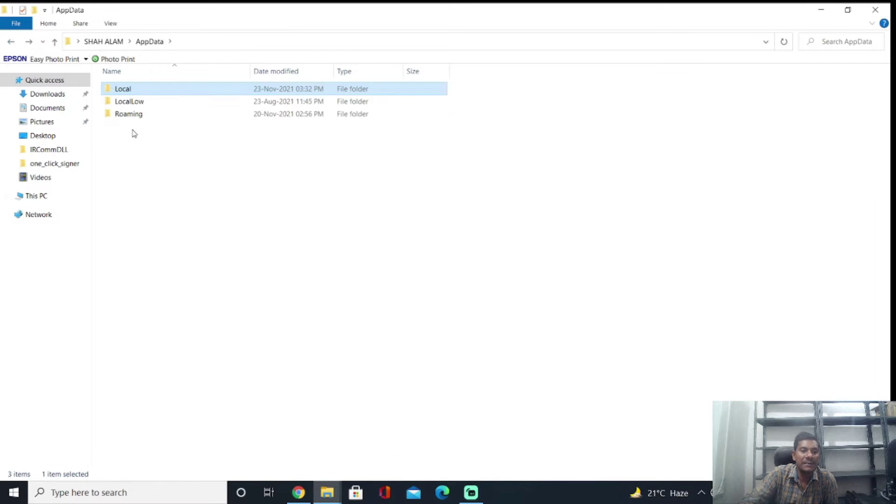
double_click(129, 101)
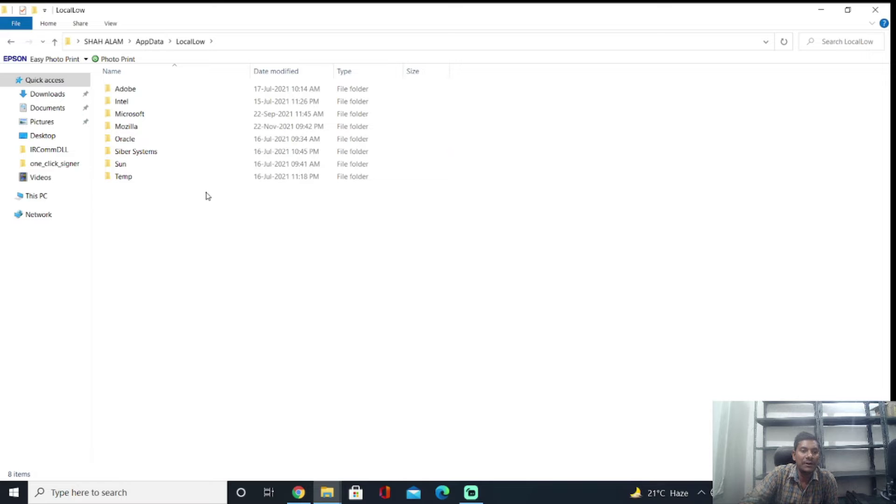
double_click(124, 177)
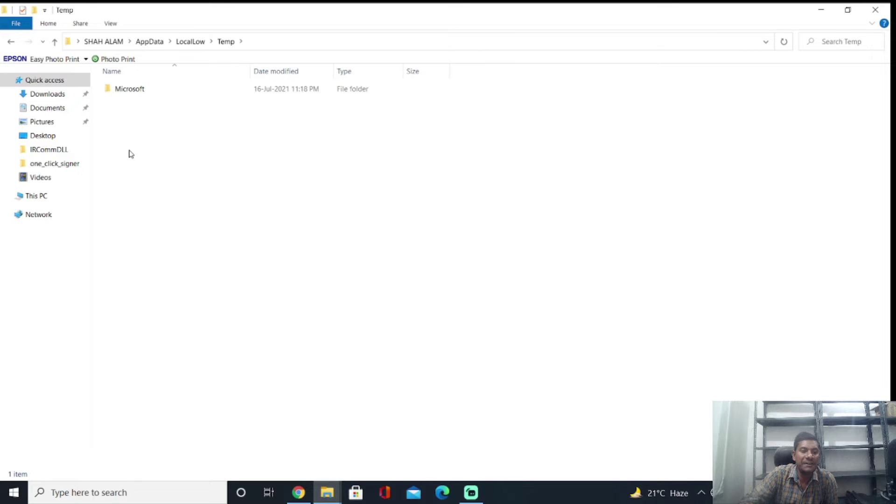
click(11, 43)
click(12, 43)
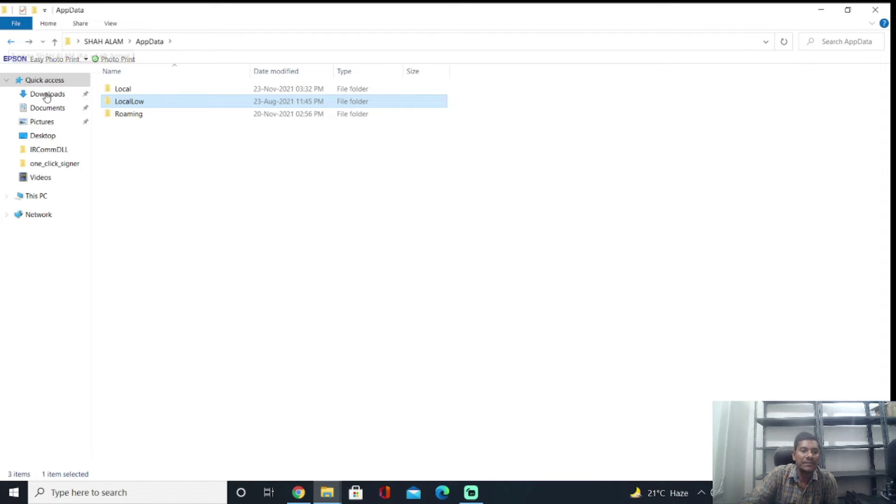
Open the Roaming folder in AppData and check its list of subfolders for a Temp folder.
click(129, 116)
double_click(129, 116)
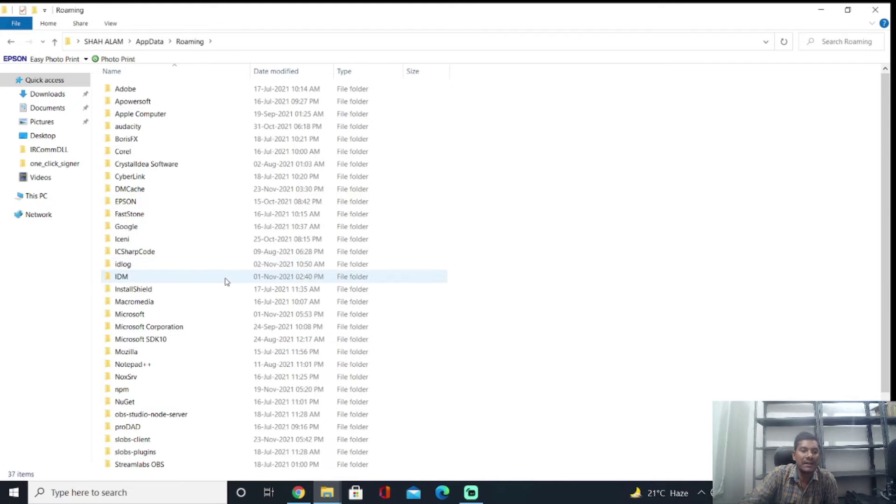
scroll(236, 292, down, 2)
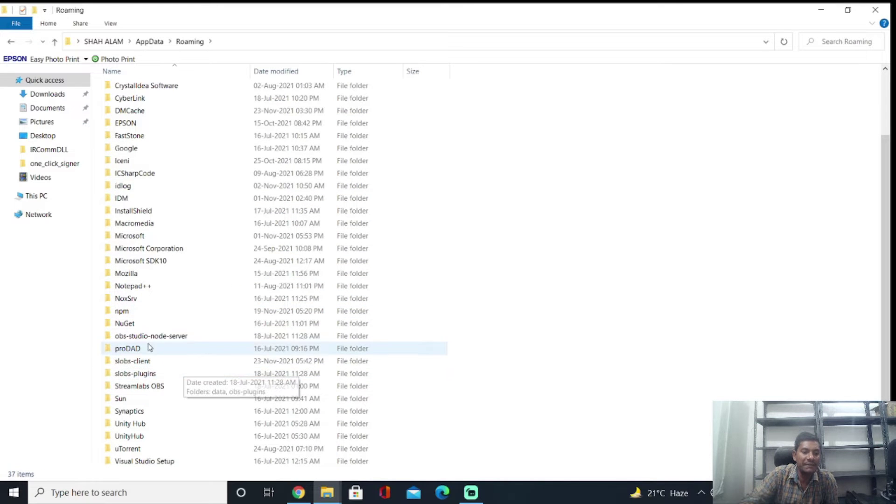
scroll(148, 254, up, 2)
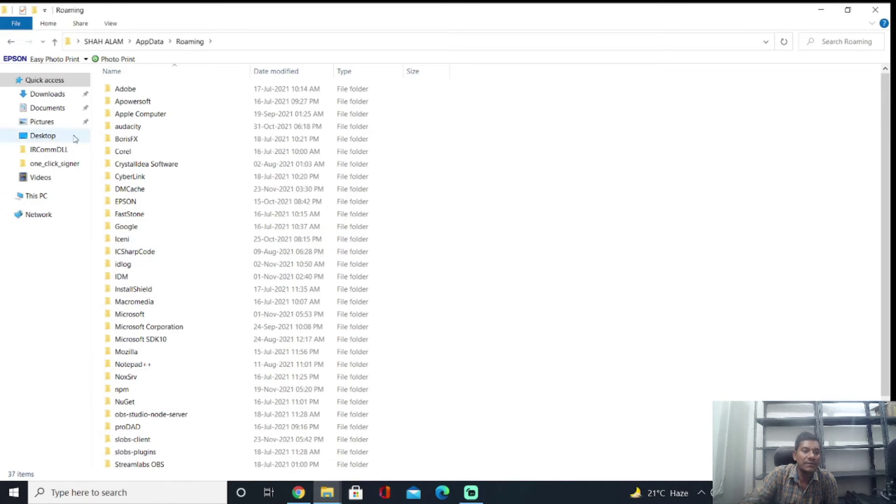
Return to AppData, open the Local folder, look through its subfolders for Temp, and close the window.
click(10, 43)
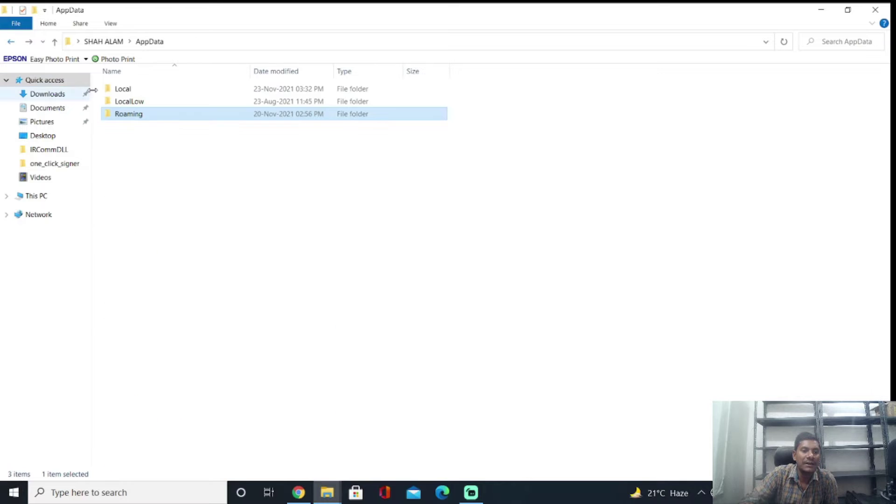
double_click(124, 88)
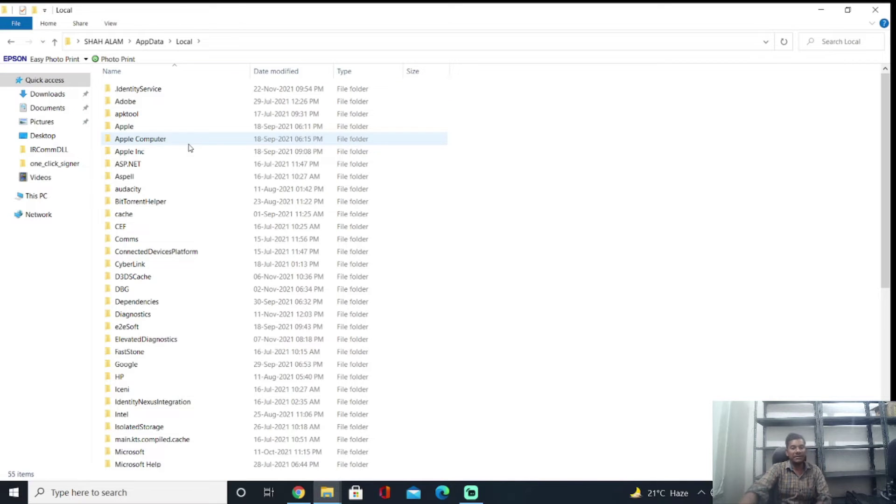
scroll(231, 247, down, 8)
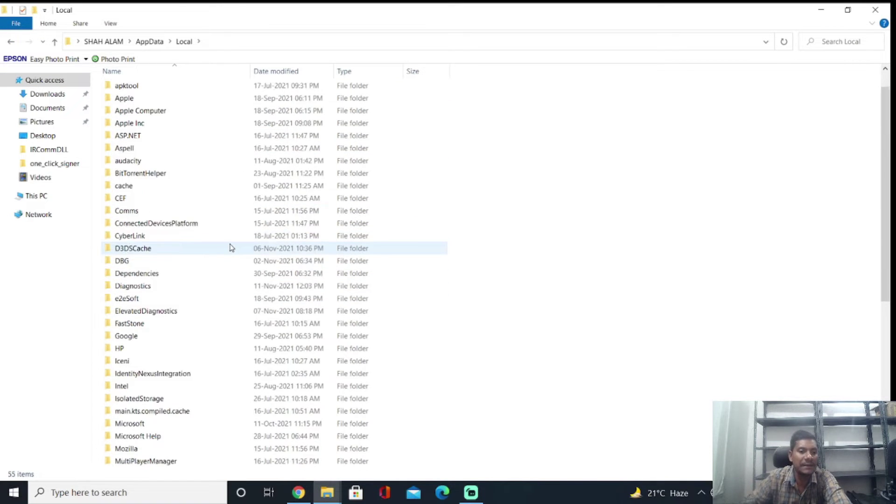
scroll(231, 247, up, 8)
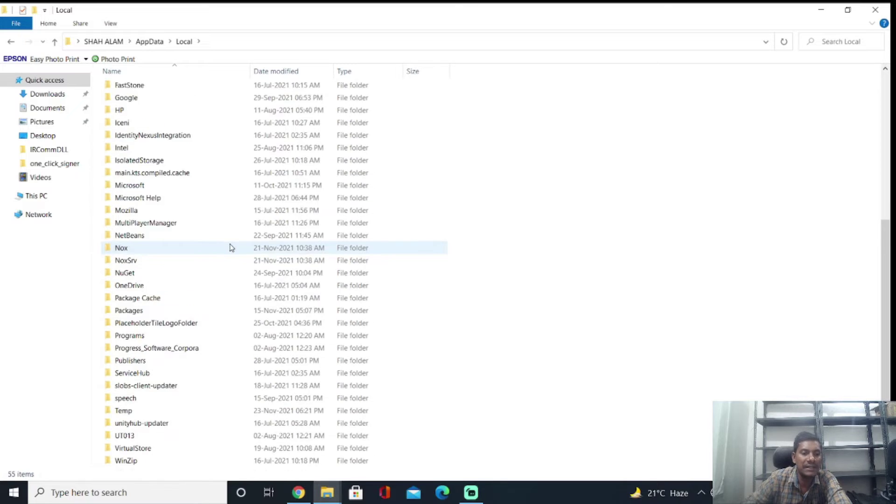
scroll(218, 265, down, 8)
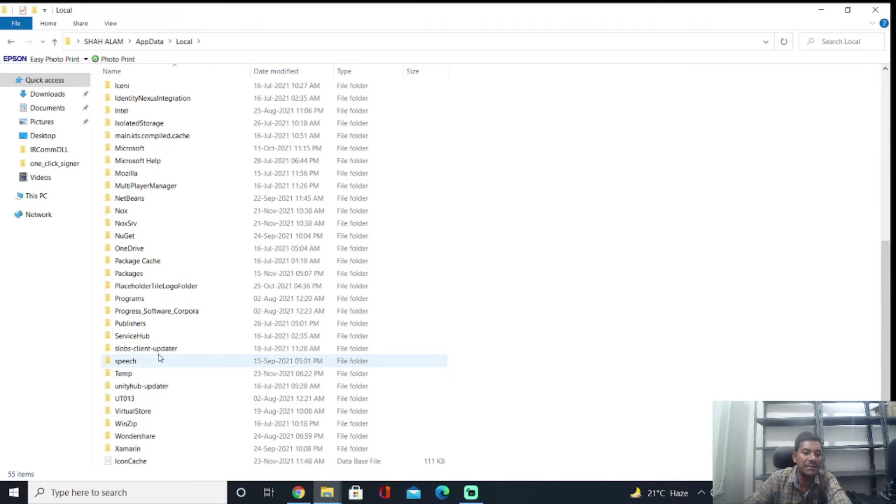
scroll(159, 355, up, 8)
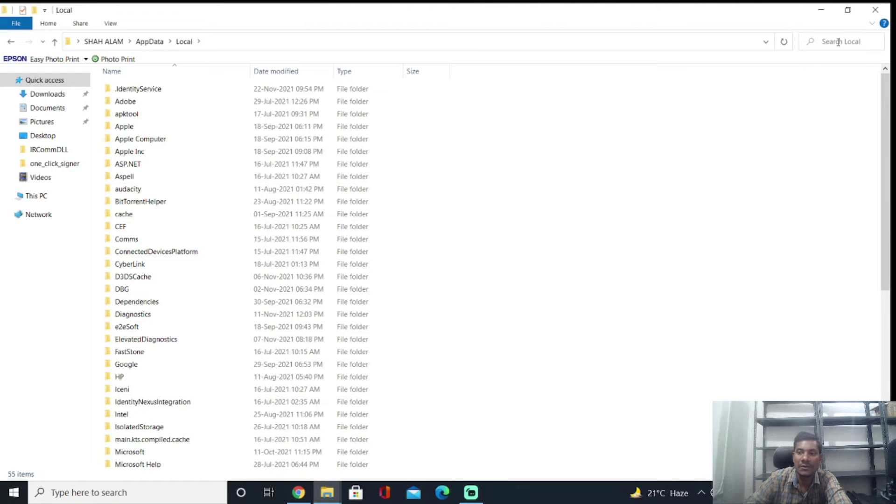
click(875, 9)
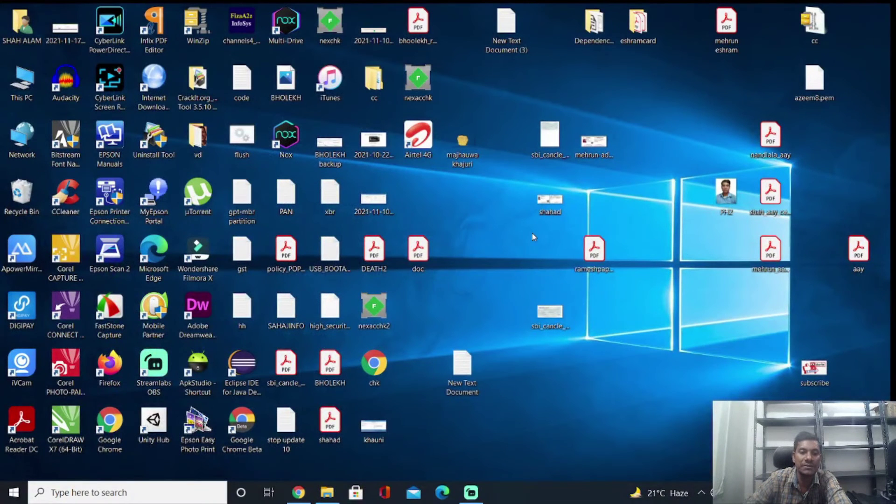
View the Recycle Bin's contents and check its Empty Recycle Bin command without running it.
double_click(28, 196)
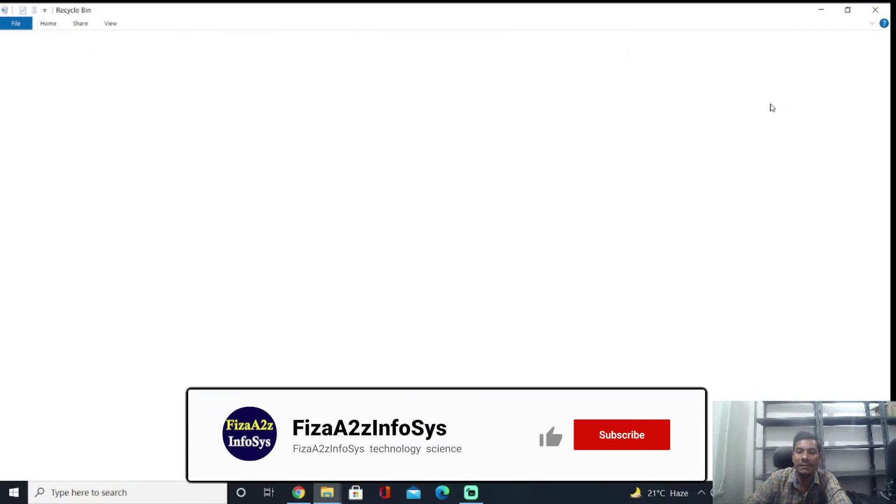
click(875, 9)
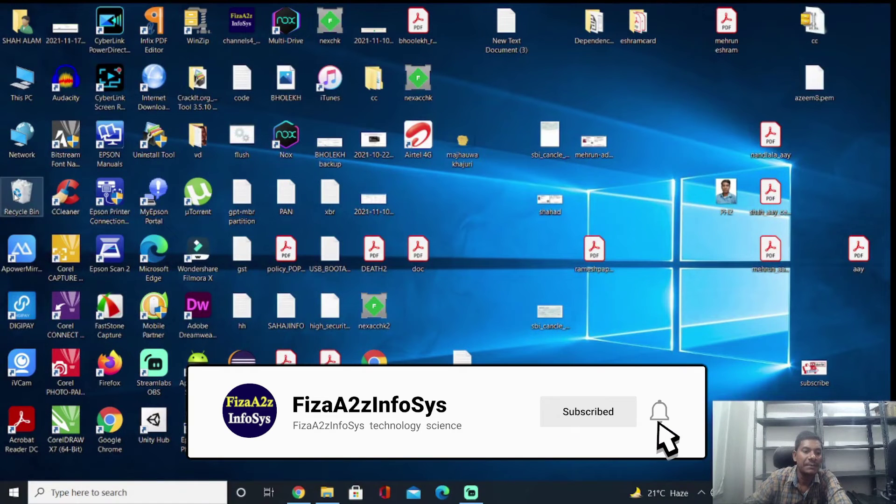
right_click(15, 197)
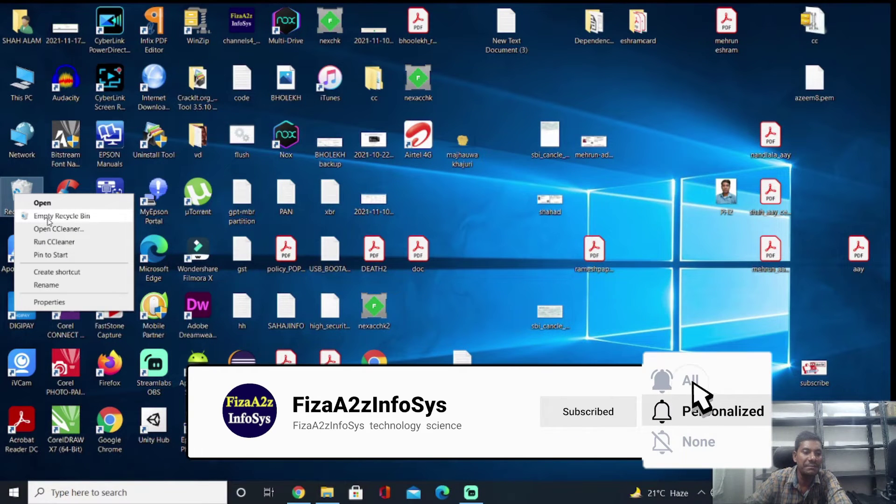
click(490, 236)
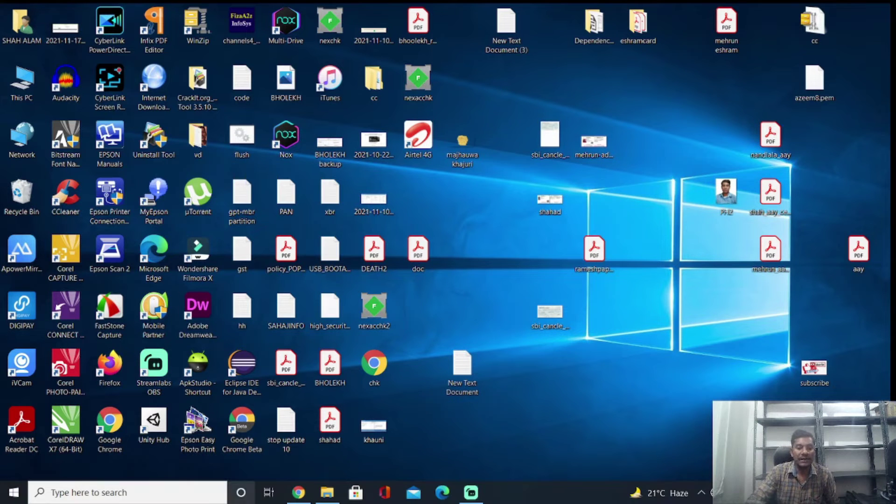
Open the Services console from Task Manager's list of services and maximize it.
right_click(520, 492)
click(562, 436)
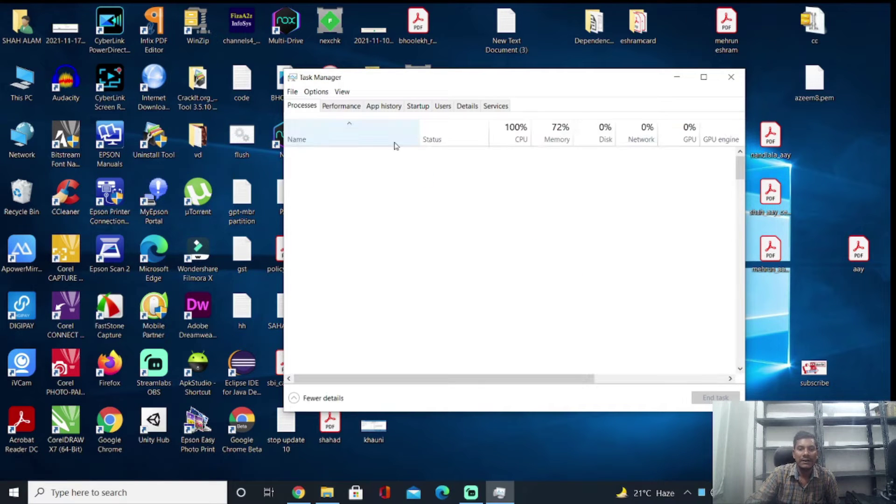
click(493, 107)
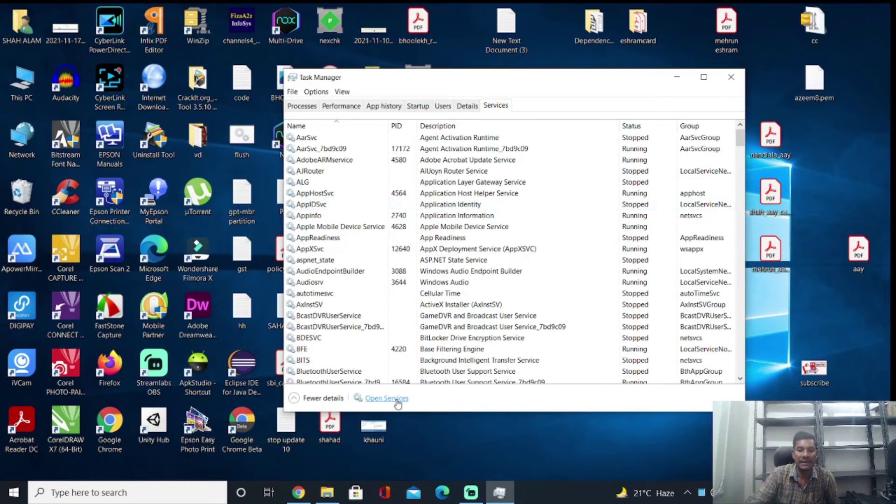
click(387, 399)
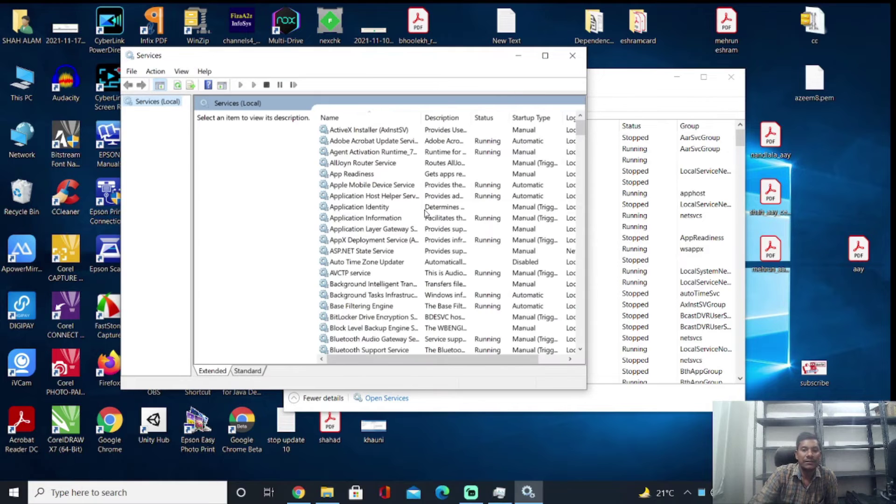
click(544, 55)
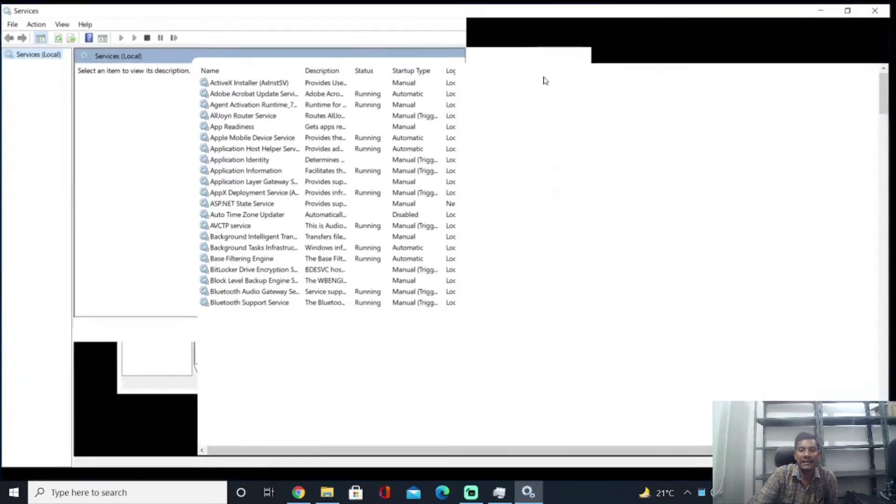
Open the properties of the Windows Update service, check the available startup types, and cancel without changing anything.
scroll(770, 379, down, 20)
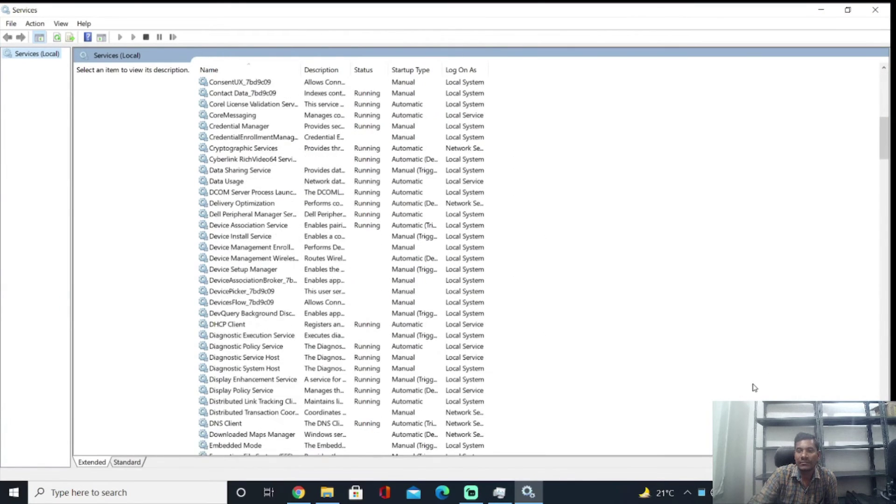
scroll(755, 387, down, 20)
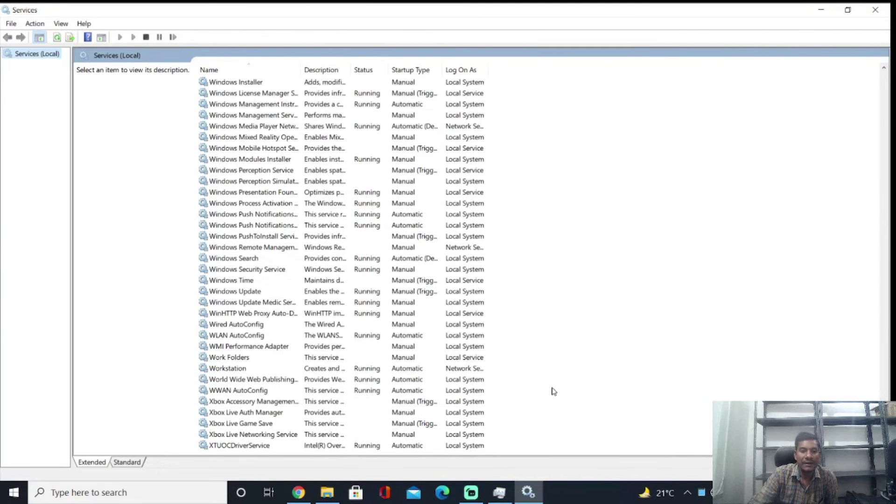
click(256, 292)
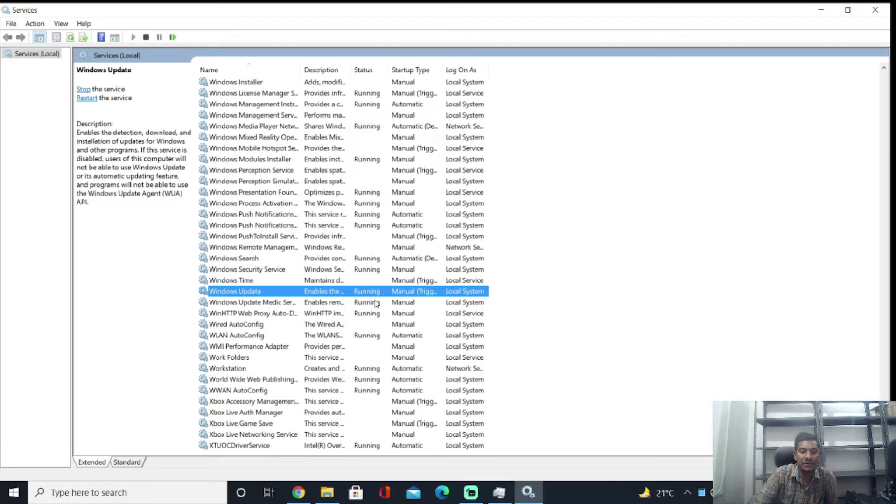
right_click(265, 292)
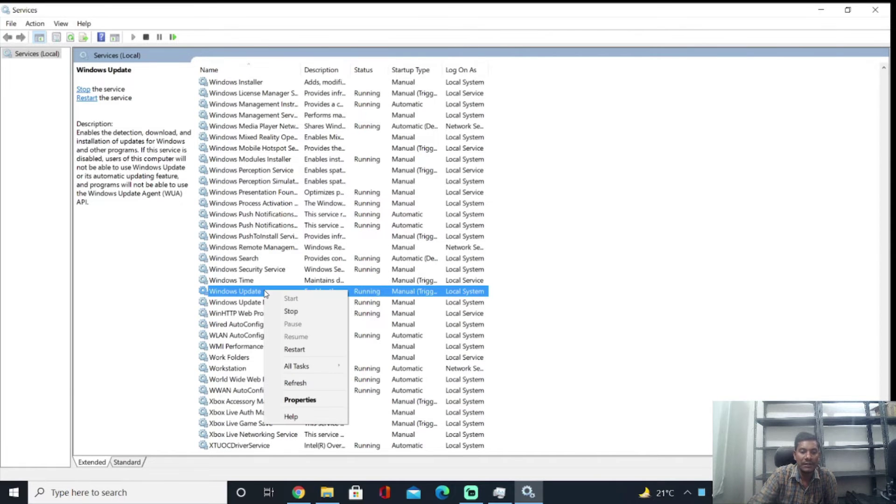
click(300, 400)
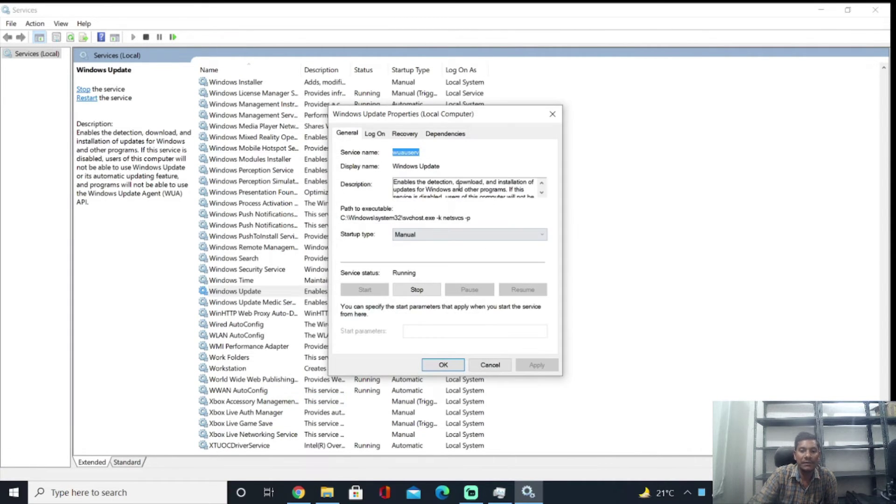
click(432, 235)
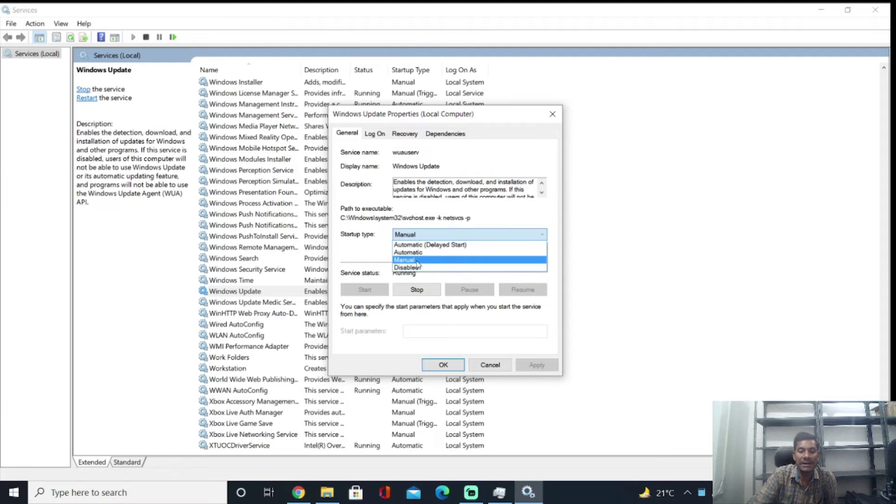
click(563, 227)
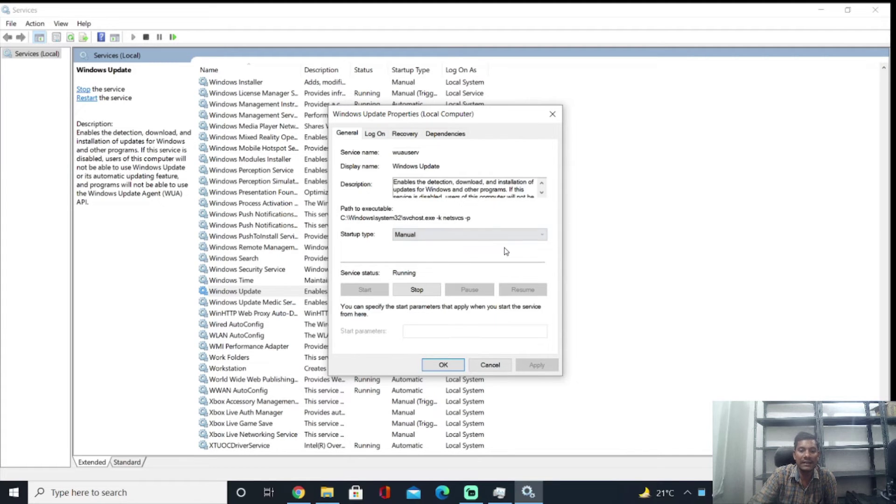
click(488, 366)
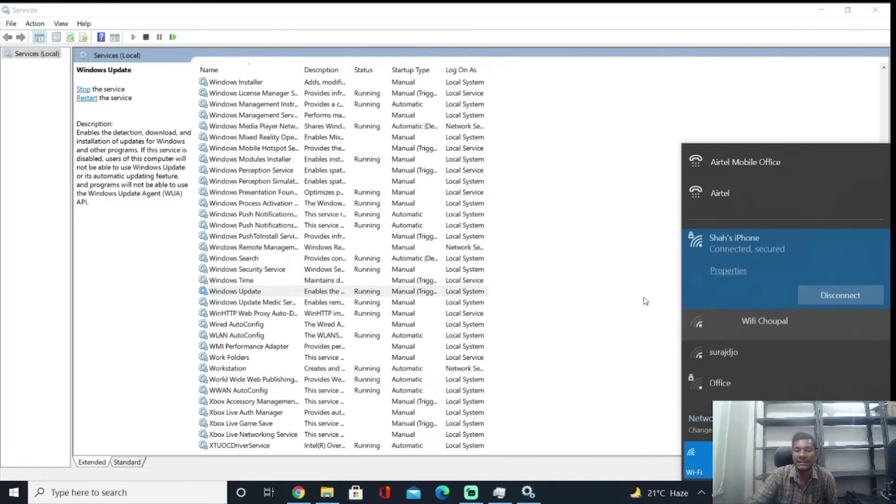
Switch the connected Wi-Fi network's metered connection setting off and back on, and close Settings, Services and Task Manager.
click(728, 272)
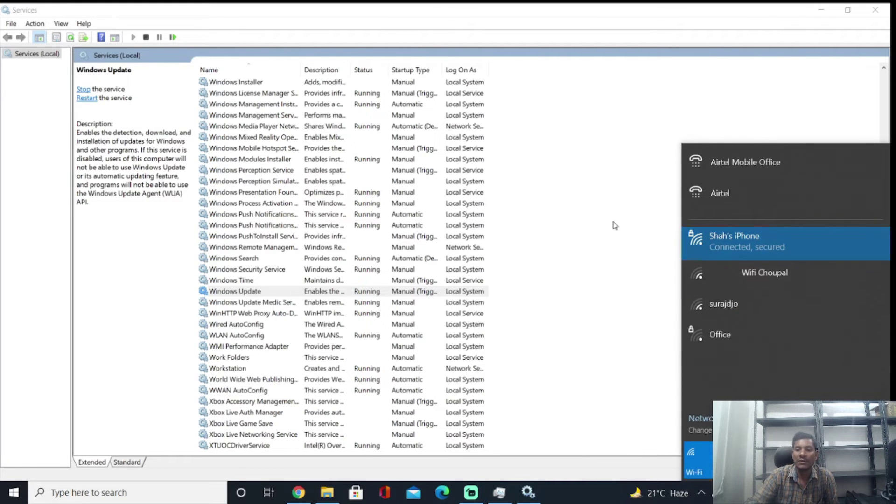
key(super+i)
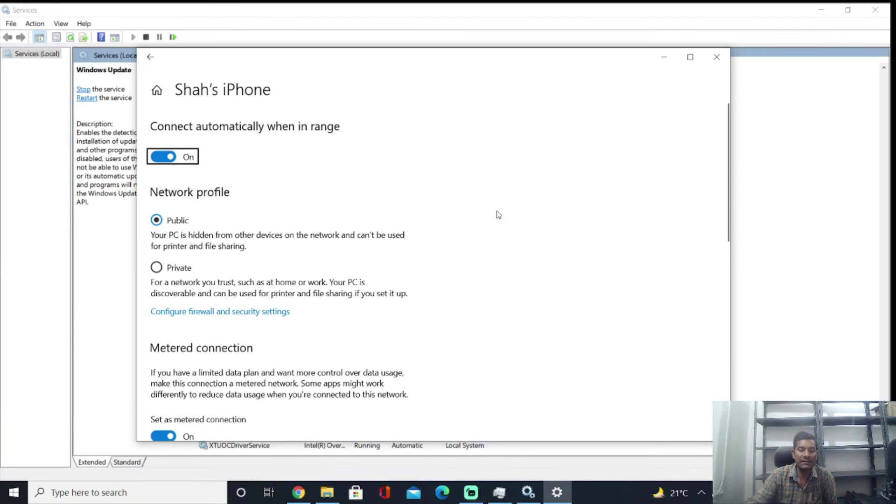
scroll(476, 229, down, 3)
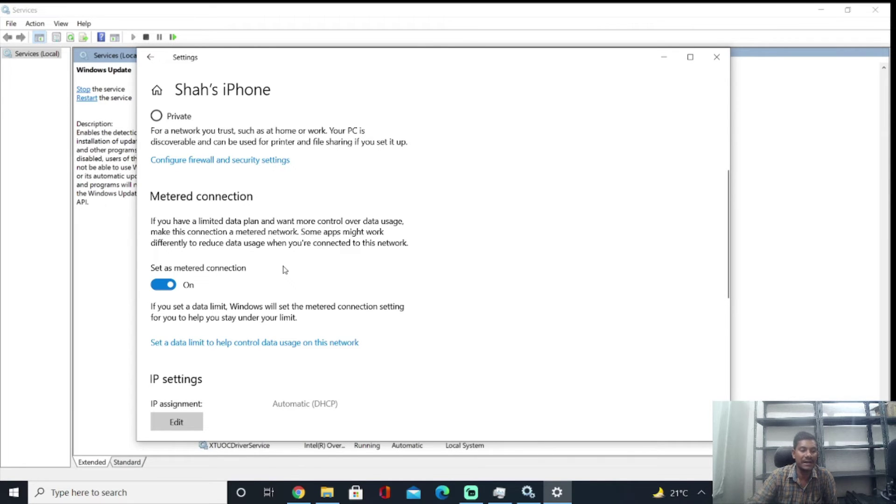
click(158, 286)
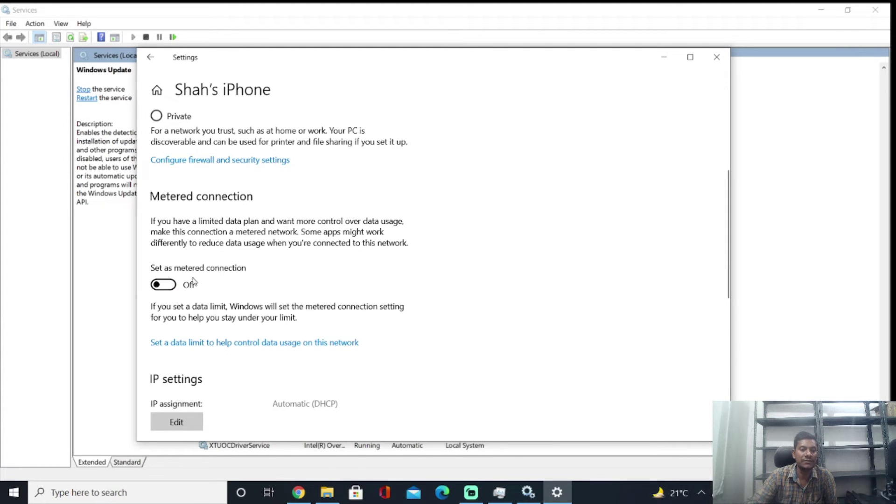
click(172, 286)
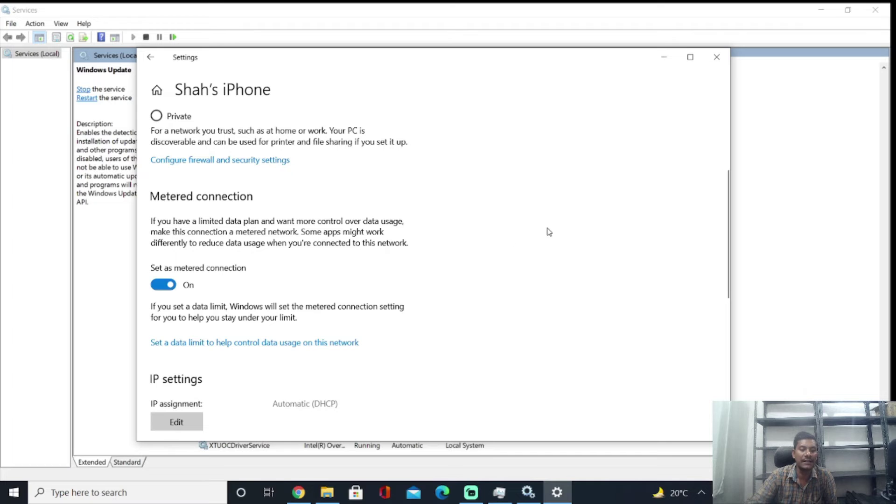
click(722, 57)
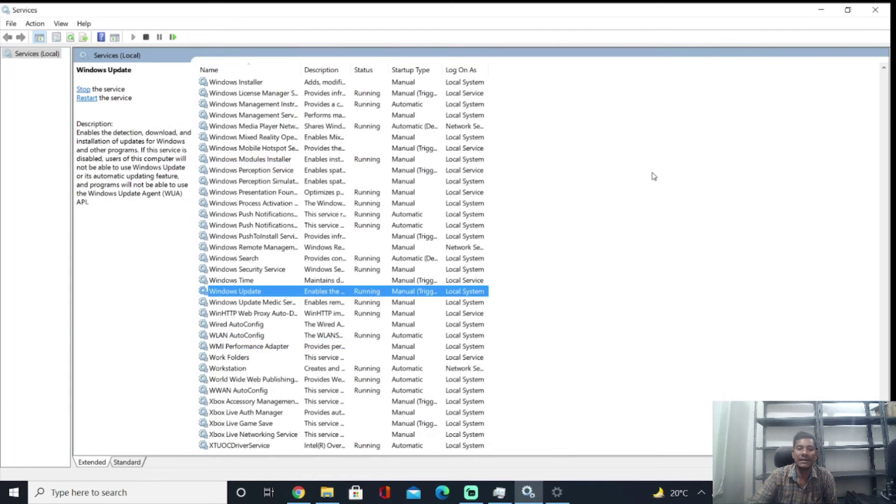
click(879, 6)
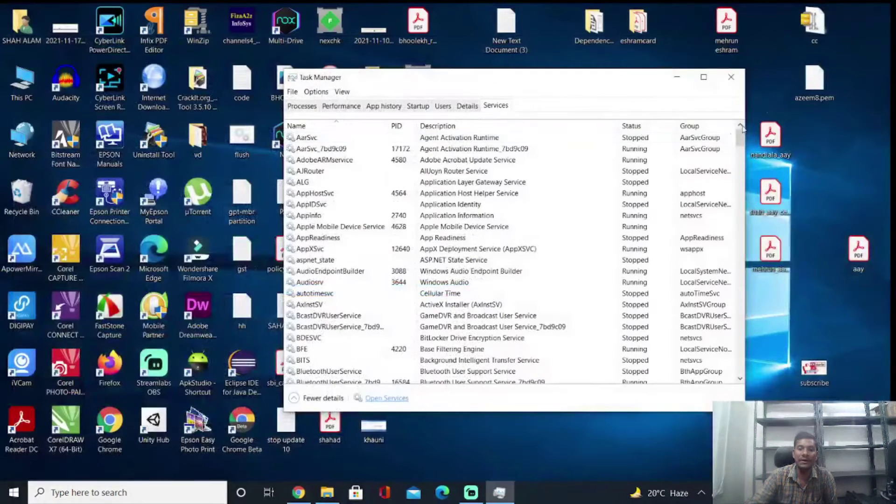
click(731, 77)
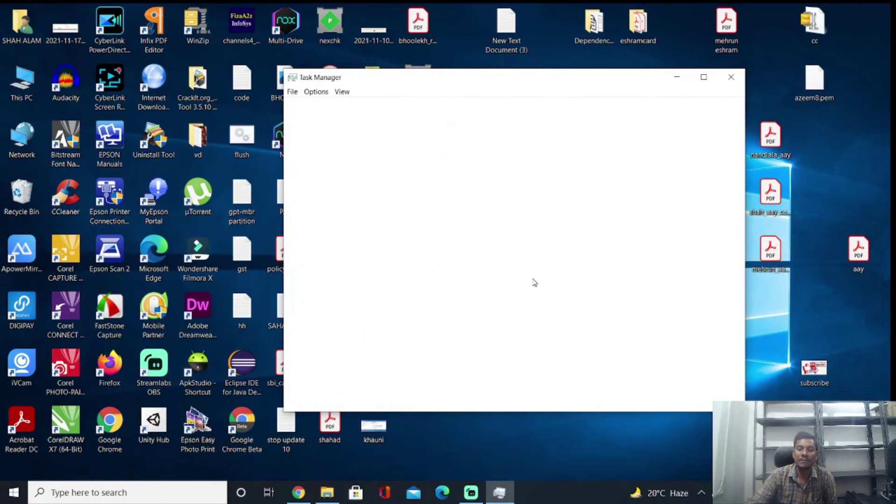
Open Task Manager and display its list of startup programs.
right_click(526, 492)
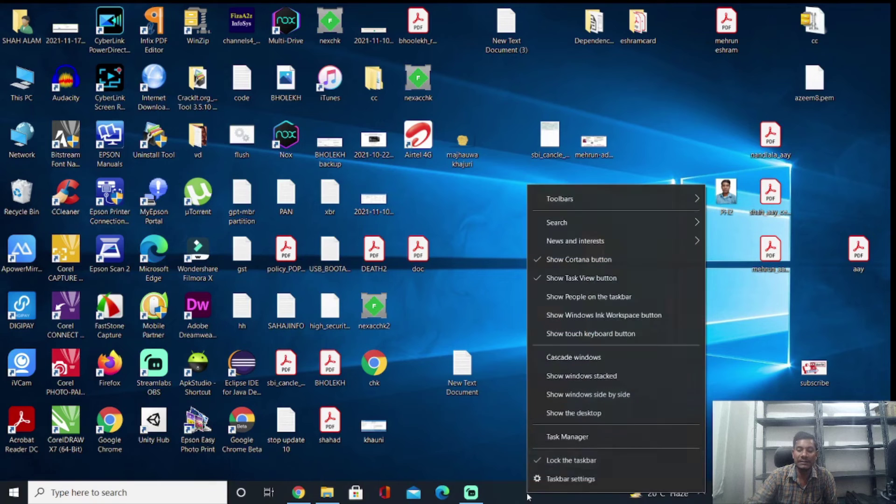
click(555, 440)
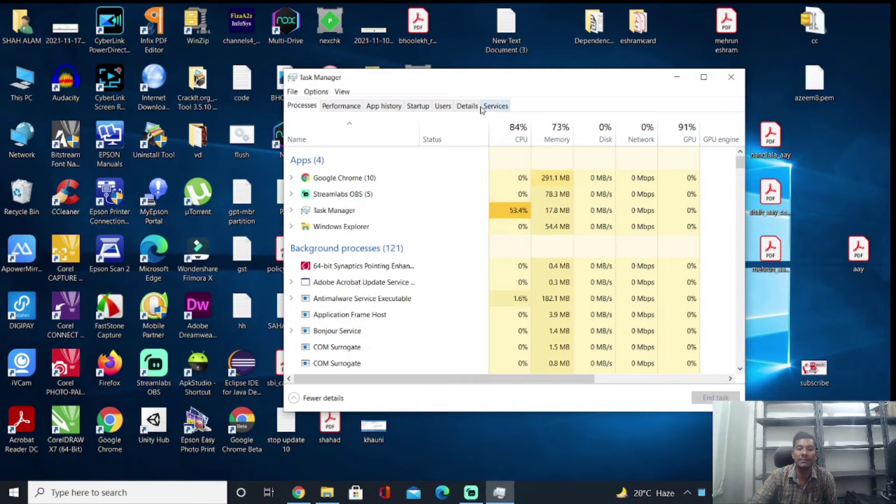
click(422, 107)
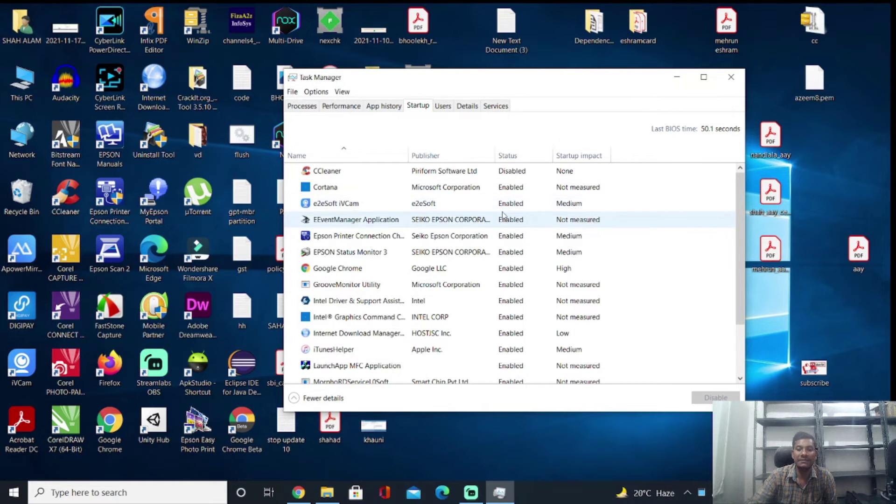
Review the startup programs and the Disable command for e2eSoft iVCam and Google Chrome without changing anything, and close Task Manager.
right_click(432, 208)
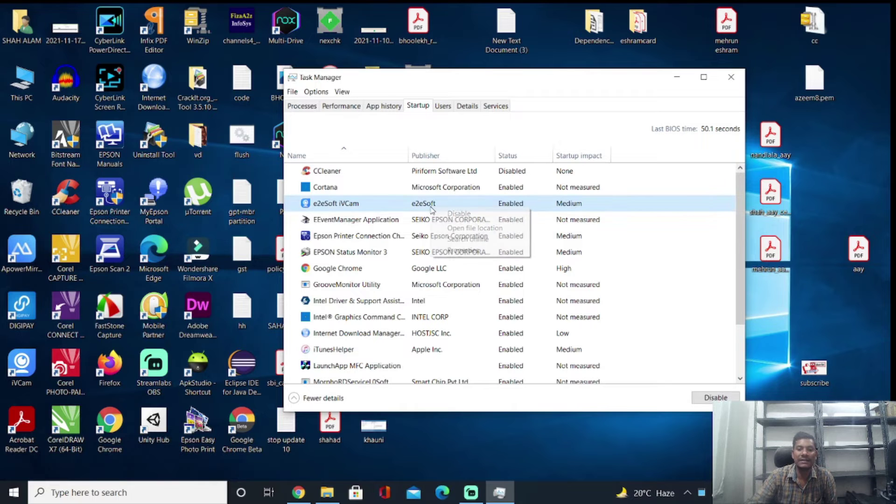
click(389, 225)
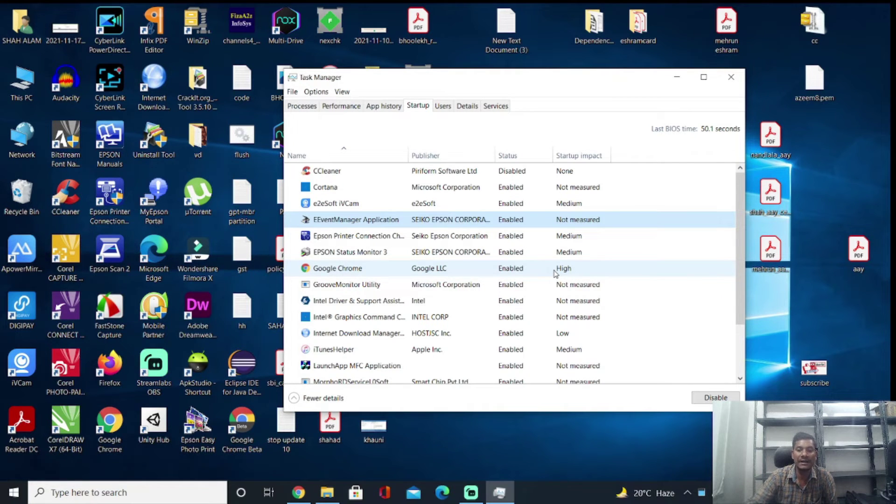
right_click(442, 271)
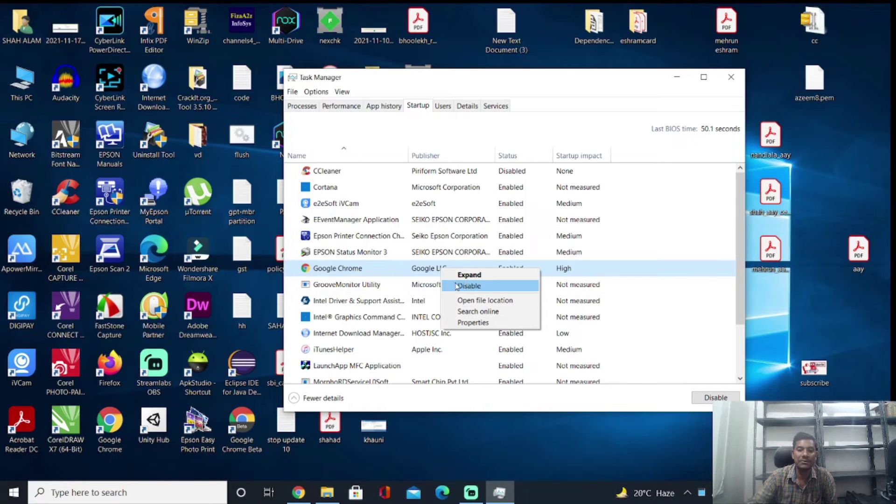
click(426, 272)
scroll(427, 270, down, 2)
scroll(523, 311, down, 2)
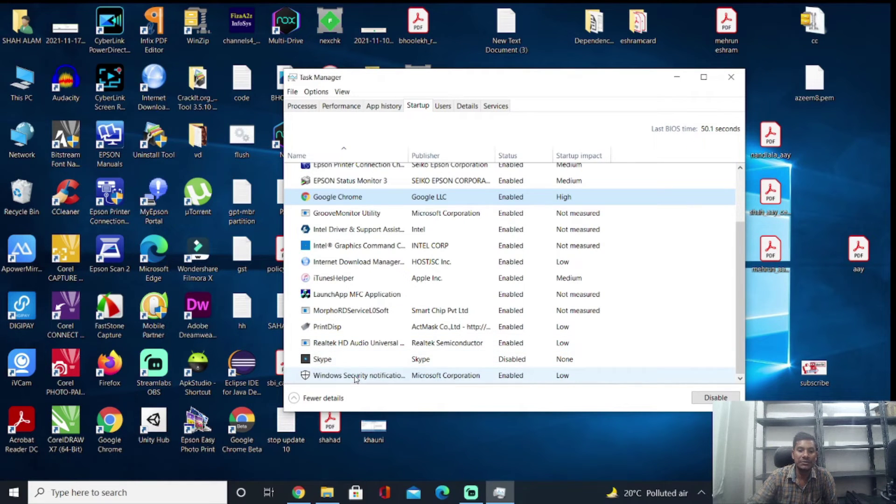
scroll(501, 318, up, 2)
scroll(500, 318, up, 1)
scroll(500, 318, down, 2)
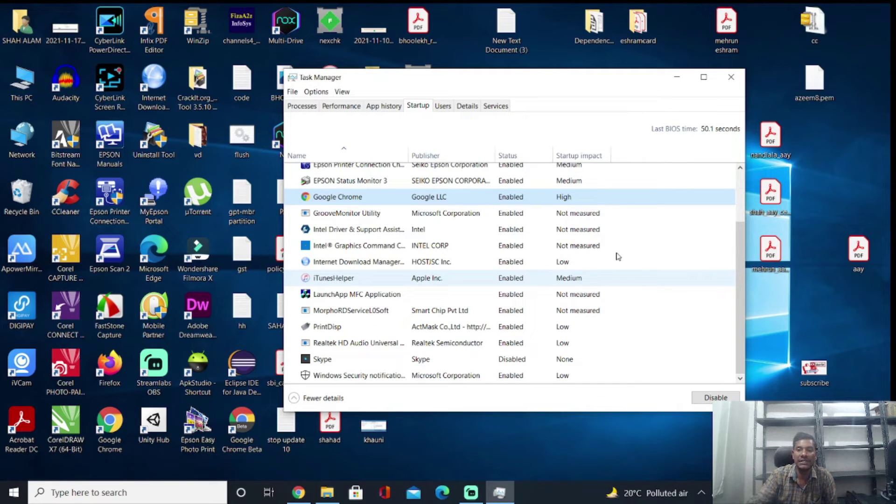
click(731, 79)
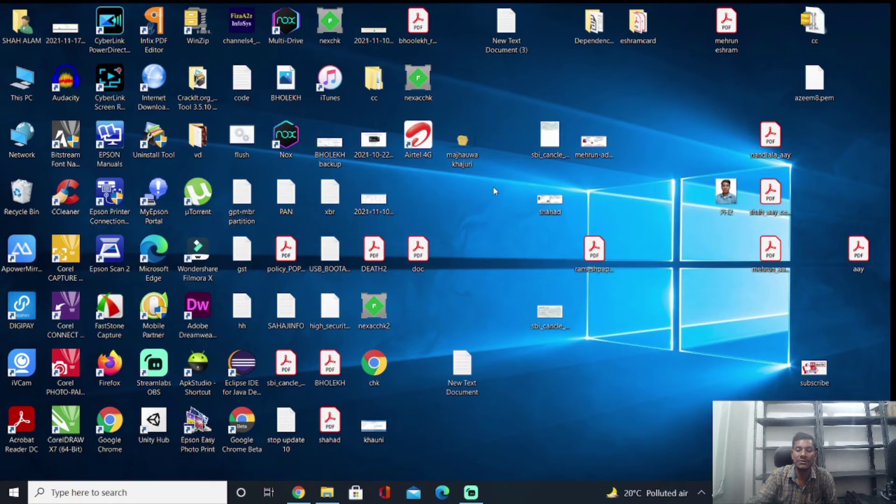
Refresh the Windows desktop three times in a row.
right_click(494, 186)
click(530, 221)
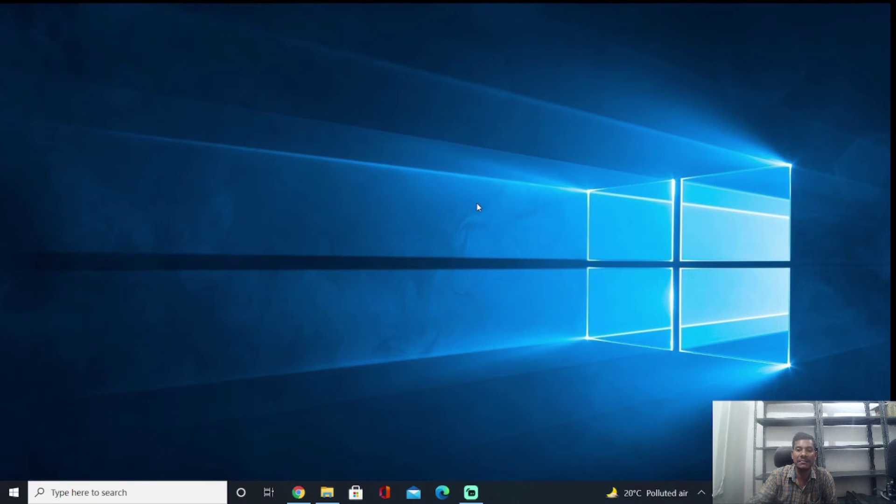
right_click(475, 202)
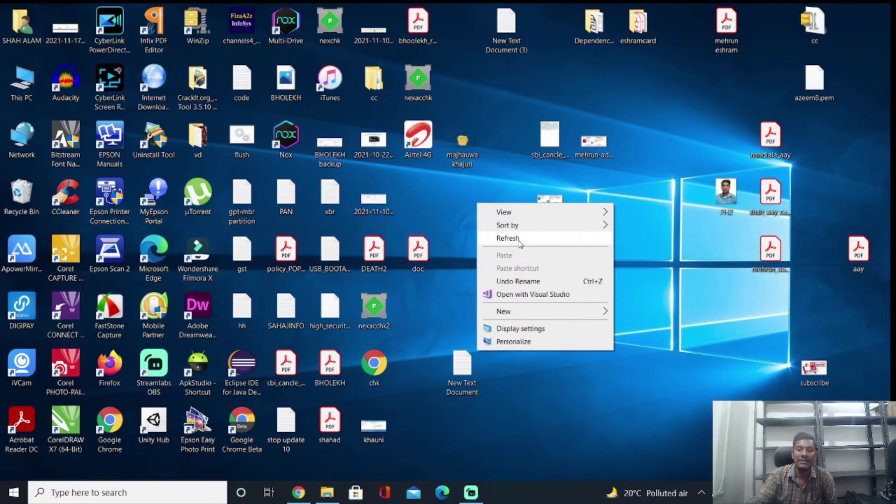
click(488, 237)
right_click(480, 213)
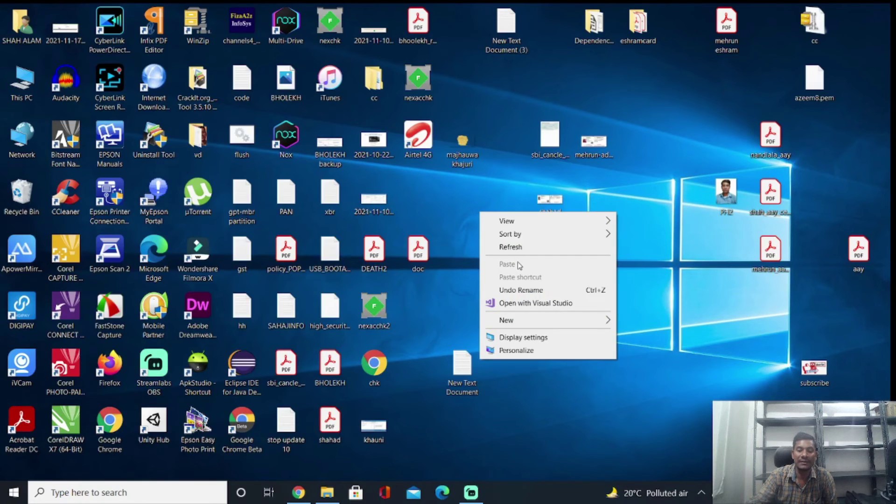
click(514, 251)
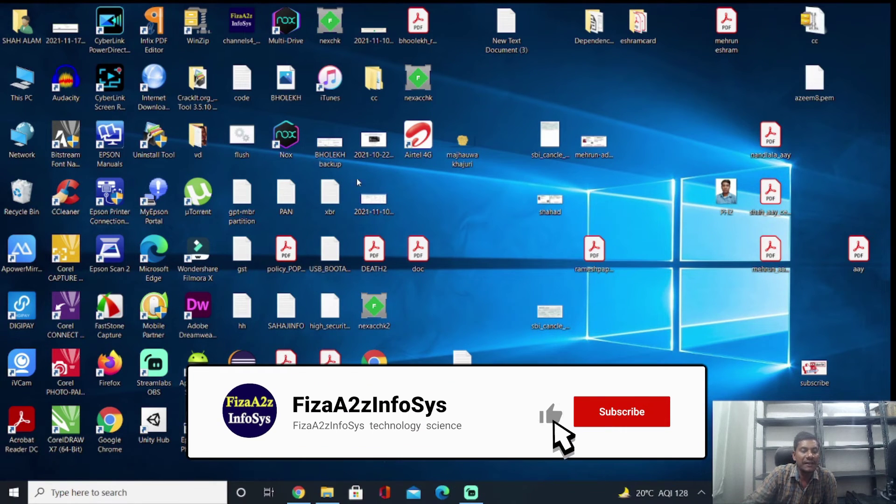
Open This PC, check the commands available for Local Disk (D:) without running any, and close the window.
double_click(24, 79)
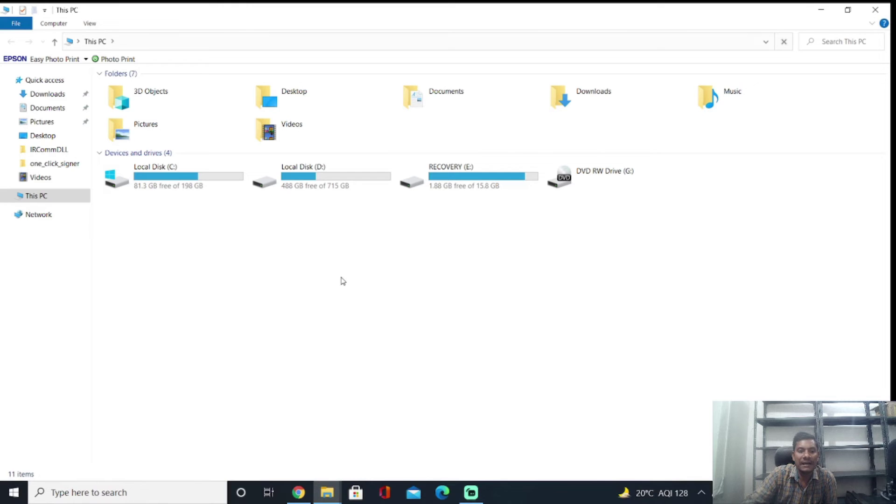
click(313, 181)
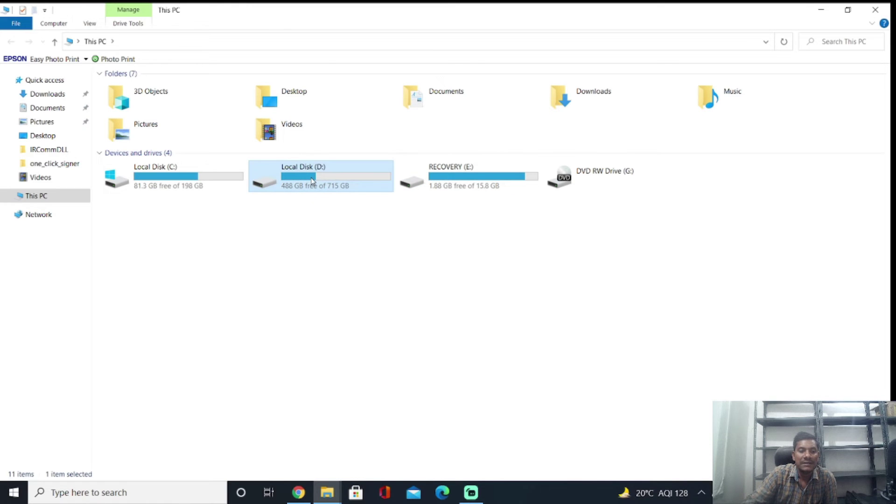
right_click(313, 181)
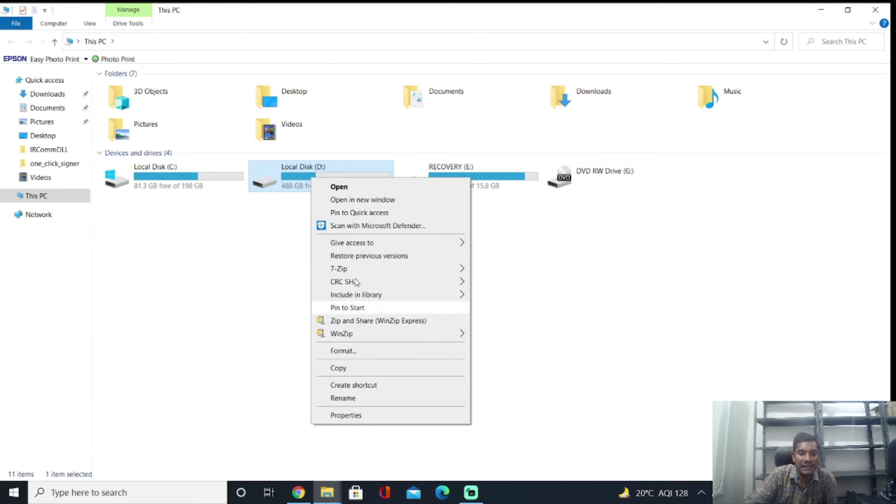
click(570, 312)
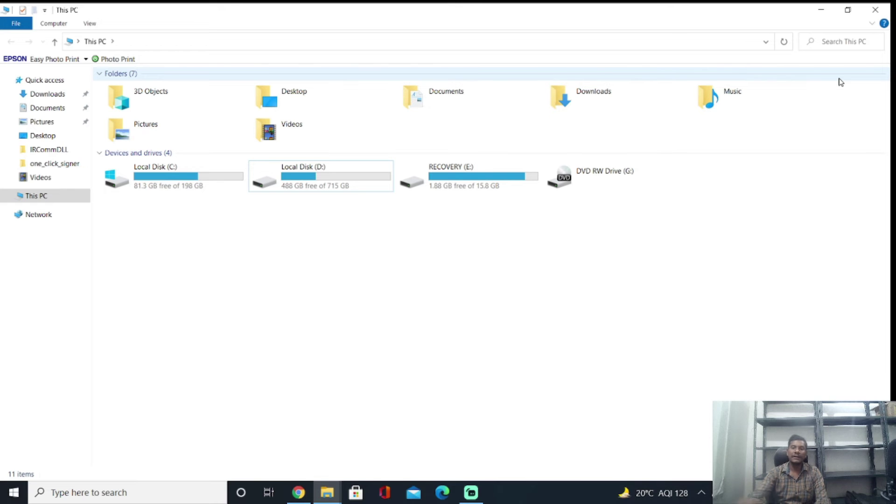
click(876, 9)
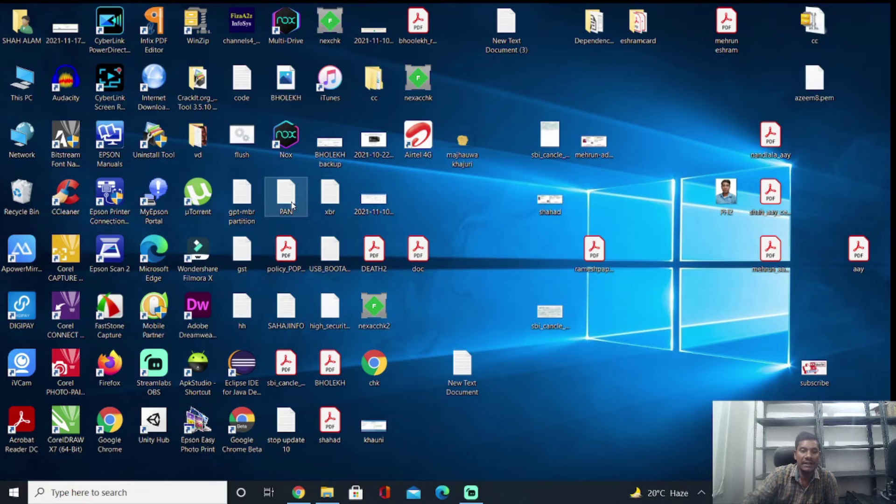
Open the desktop's flush batch file for editing, read its ipconfig commands, and close it unchanged.
right_click(241, 139)
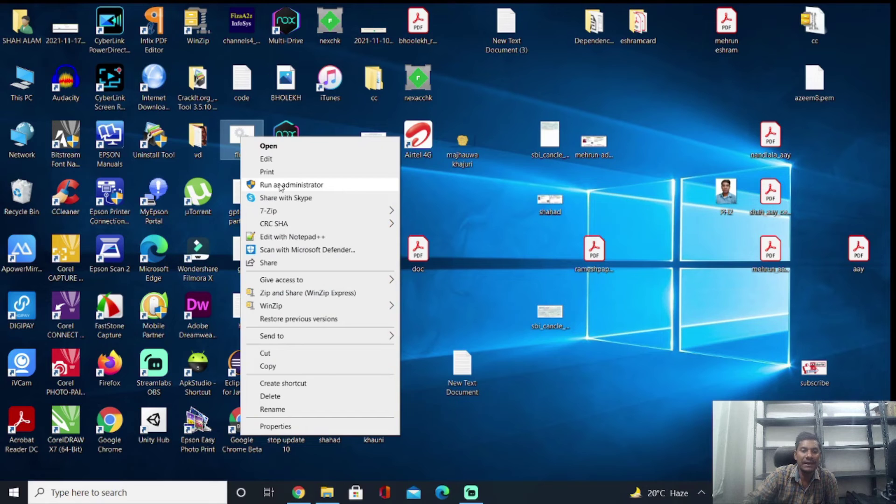
click(276, 159)
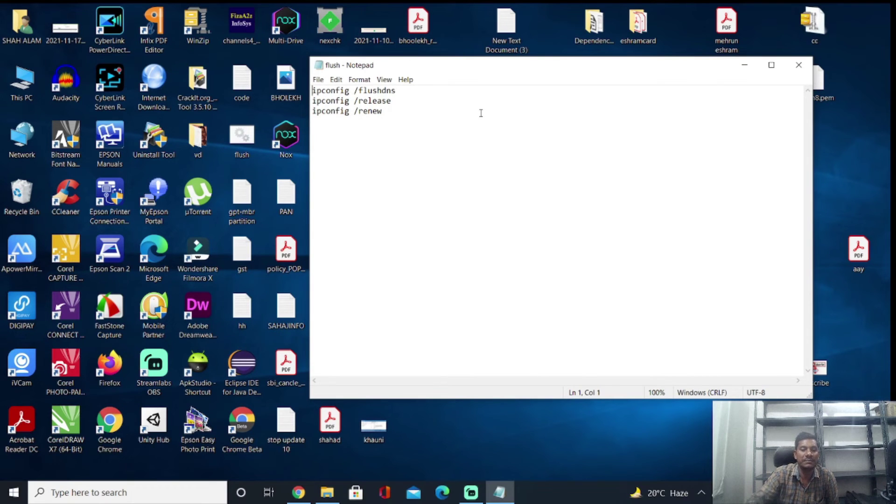
click(799, 65)
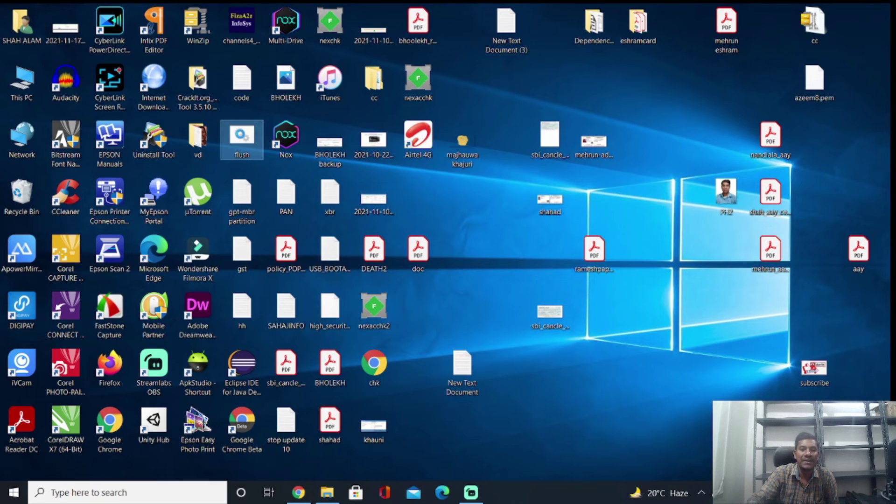
View the file type in the flush file's properties and check its Run as administrator command without running it.
right_click(240, 134)
click(261, 424)
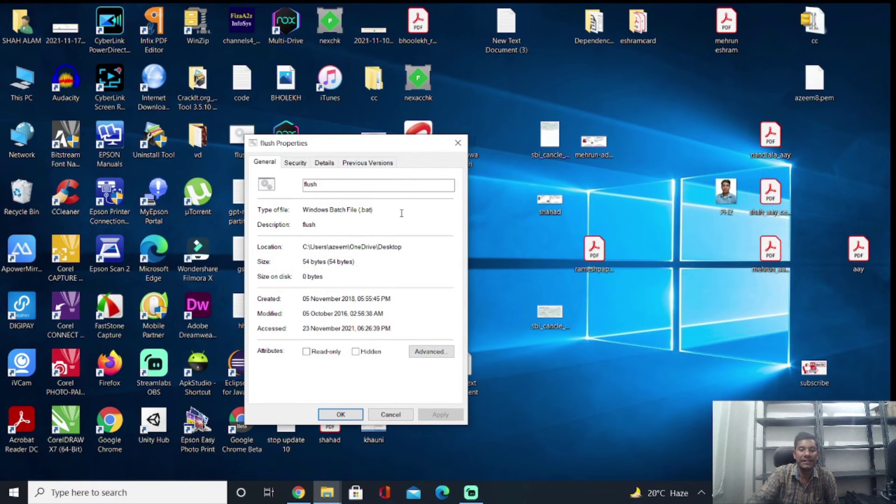
click(458, 143)
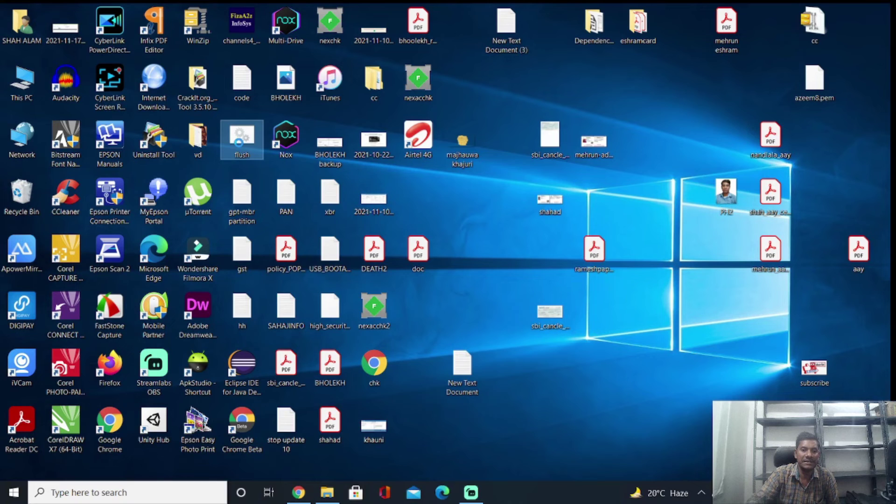
right_click(239, 146)
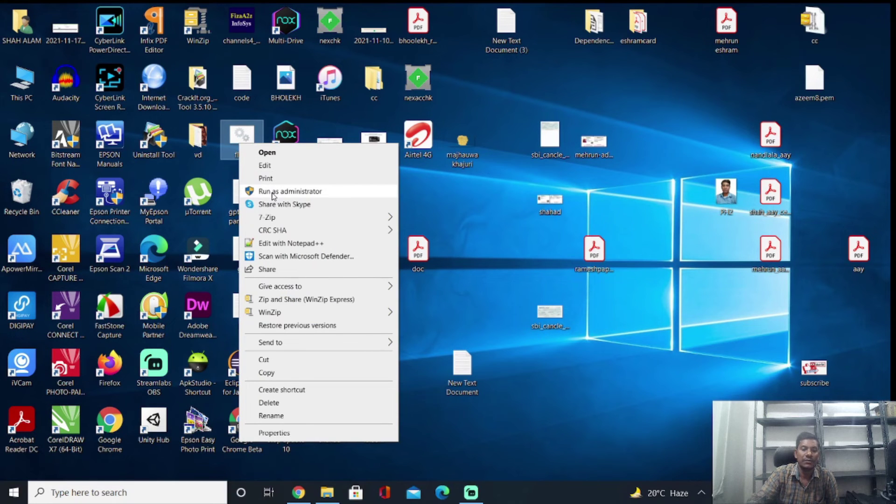
click(458, 216)
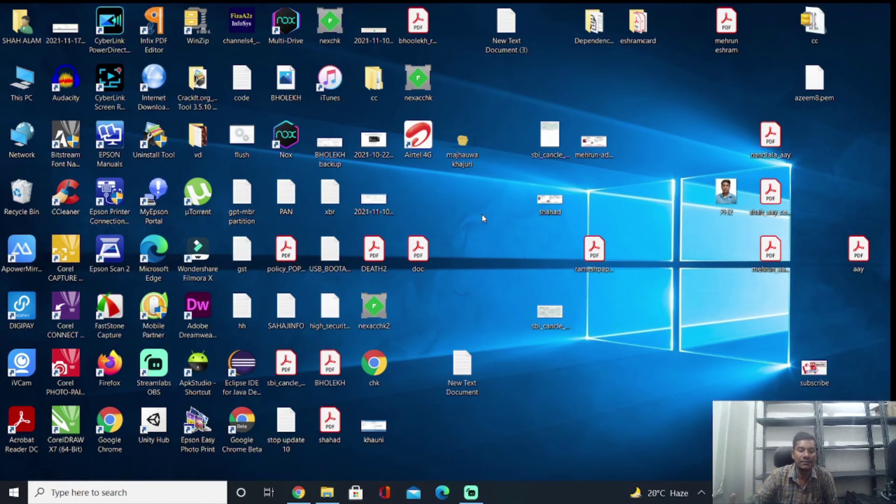
Find Command Prompt by searching for cmd, open it as administrator, and run chkdsk.
click(134, 494)
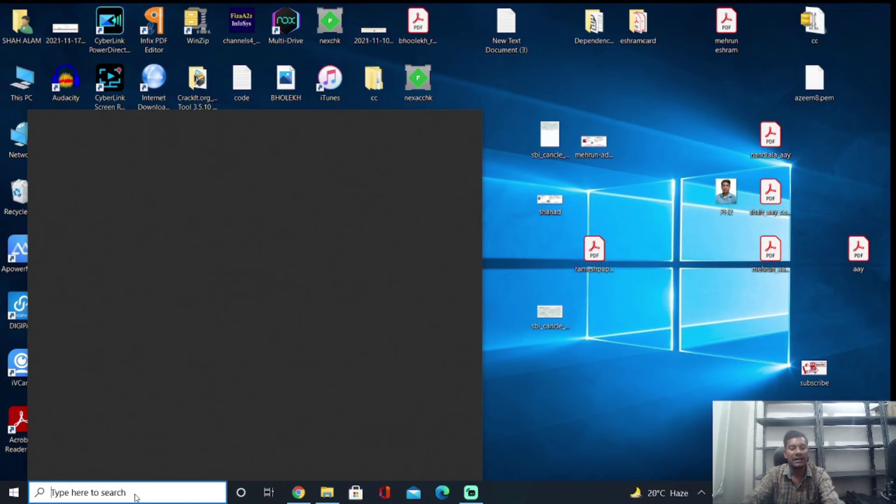
text(cmd)
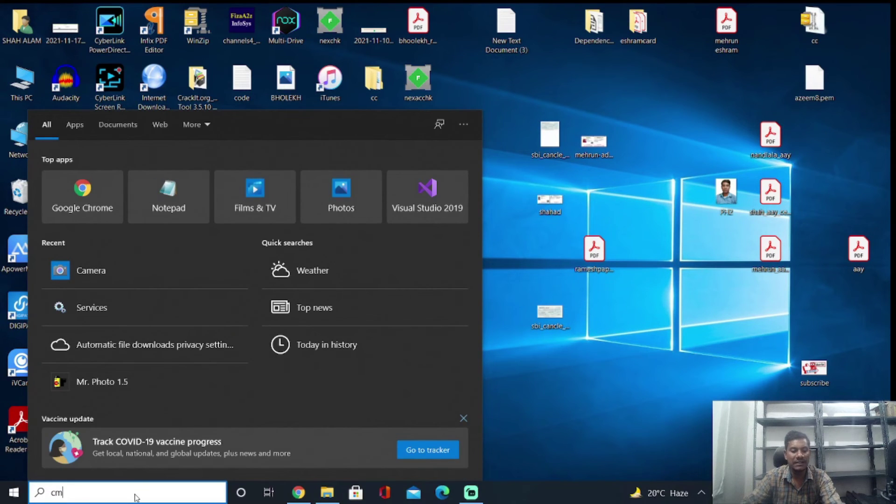
right_click(111, 175)
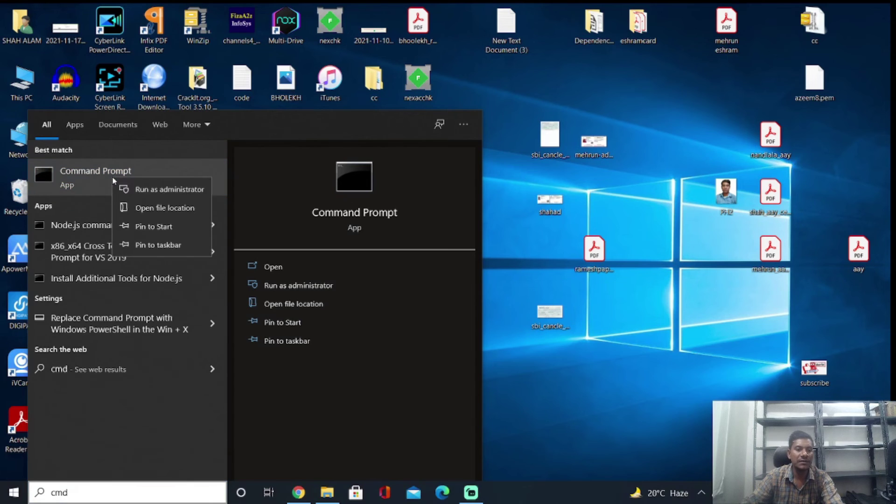
click(149, 188)
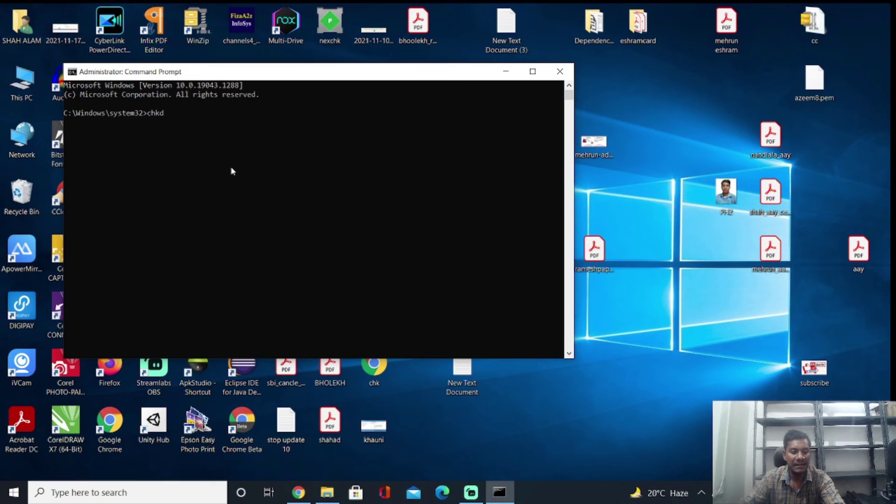
key(Return)
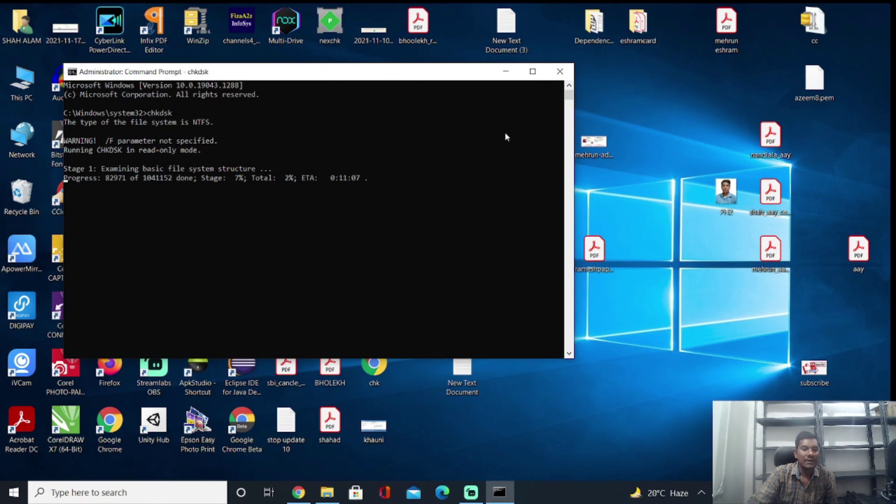
click(671, 226)
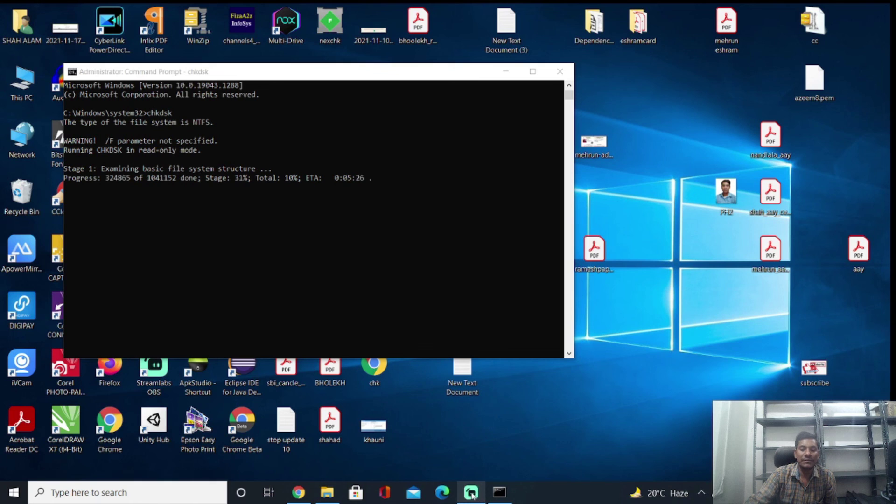
mouse_move(472, 495)
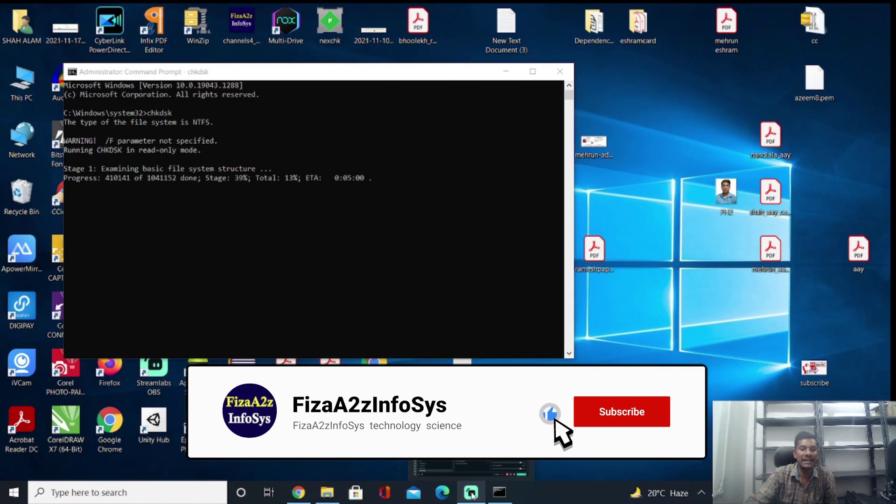
click(471, 493)
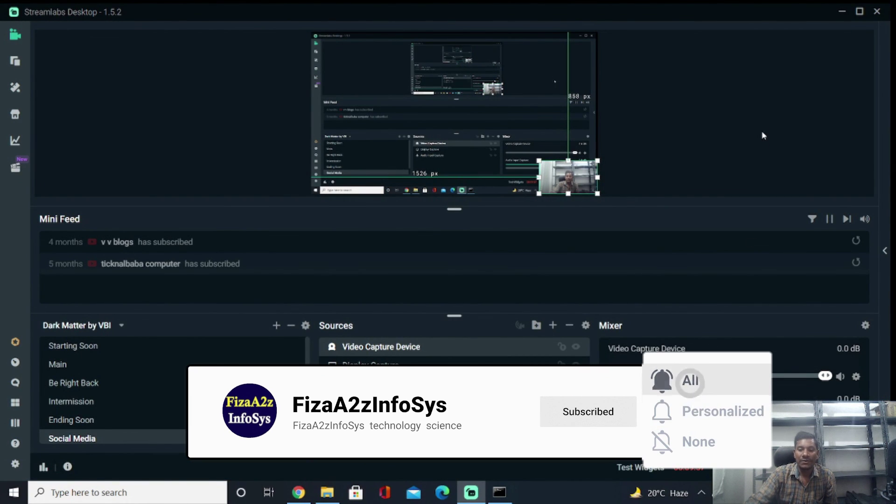
click(499, 492)
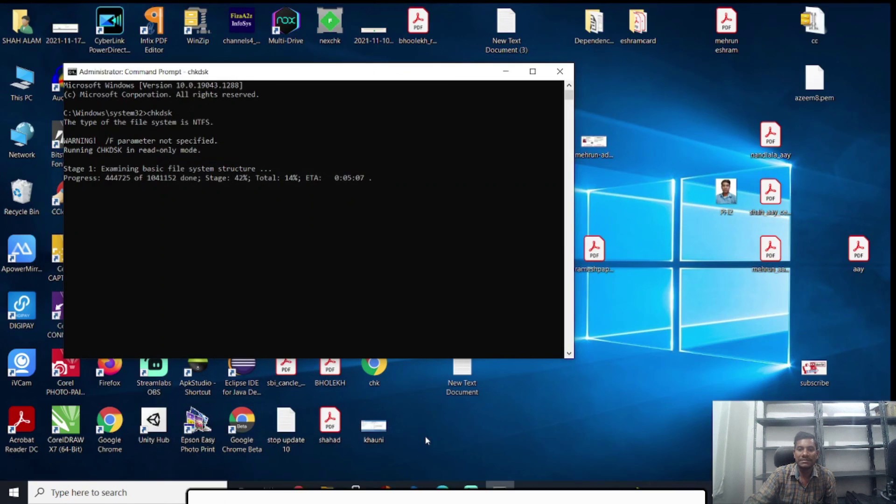
mouse_move(298, 492)
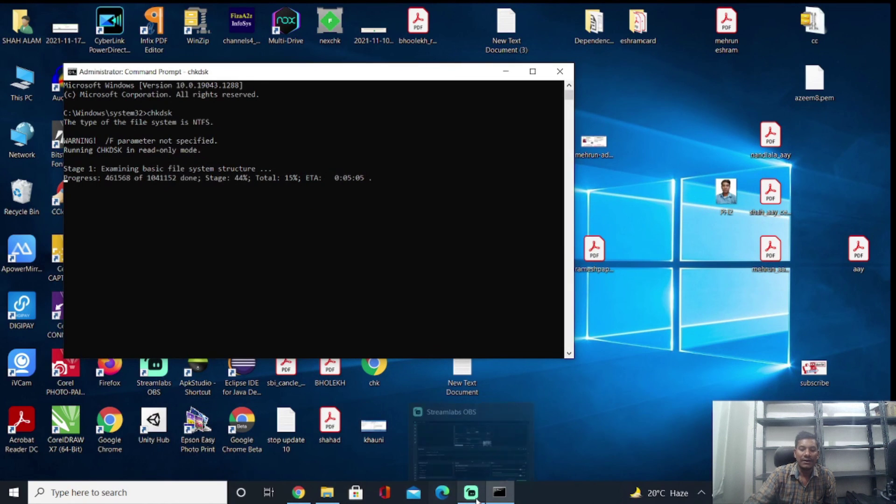